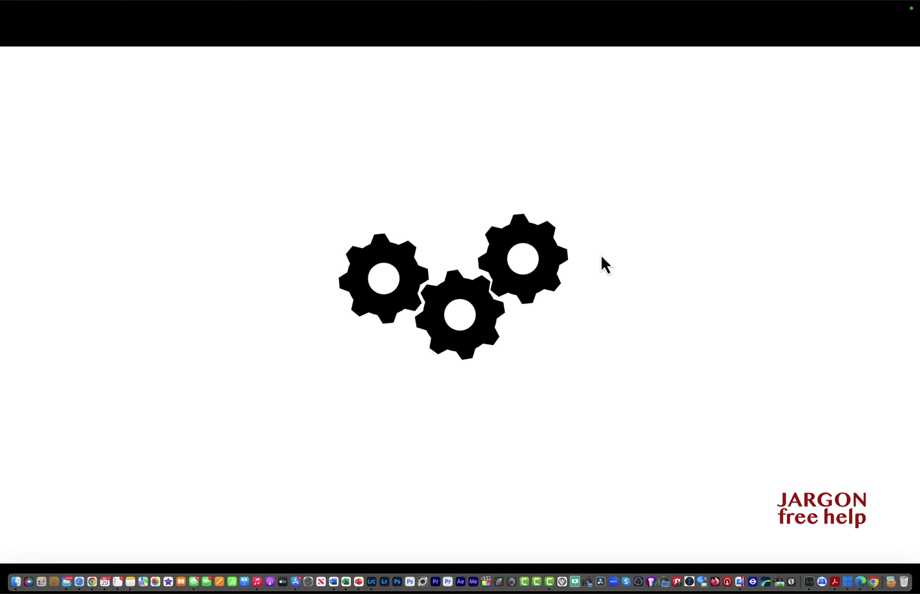
Exit the gears show, play slide 3's rotating pie as a slide show, then return to editing
key("Escape")
left_click(80, 263)
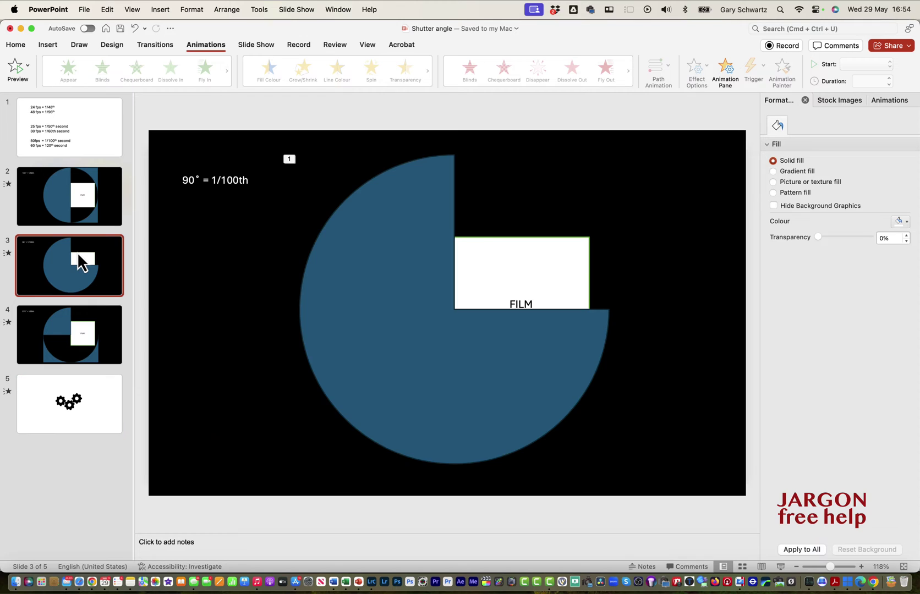
key("super+shift+Return")
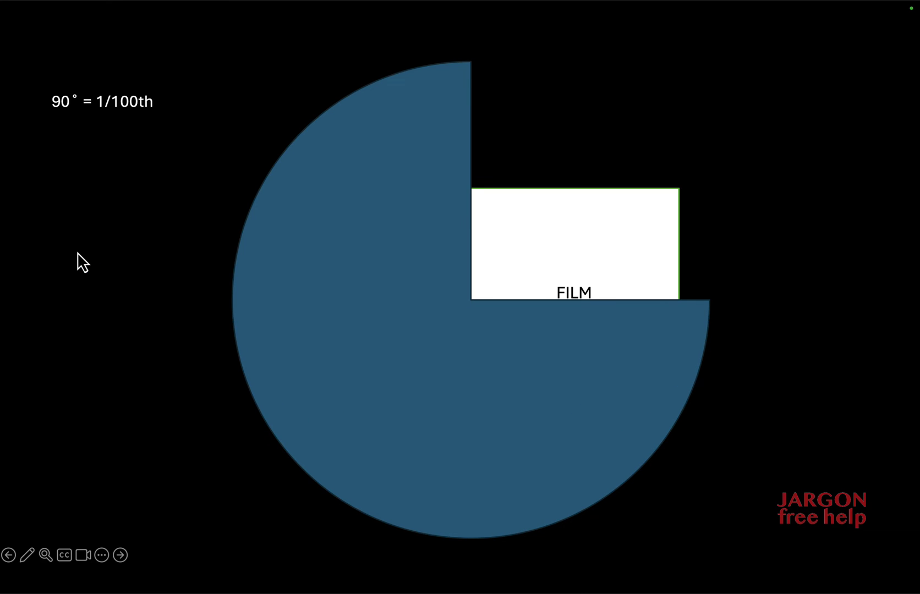
left_click(379, 279)
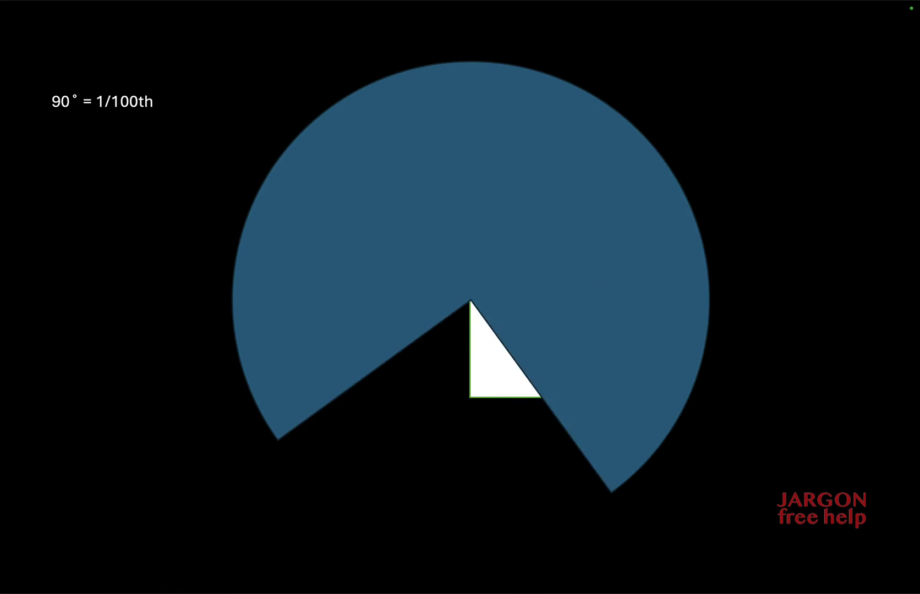
key("Escape")
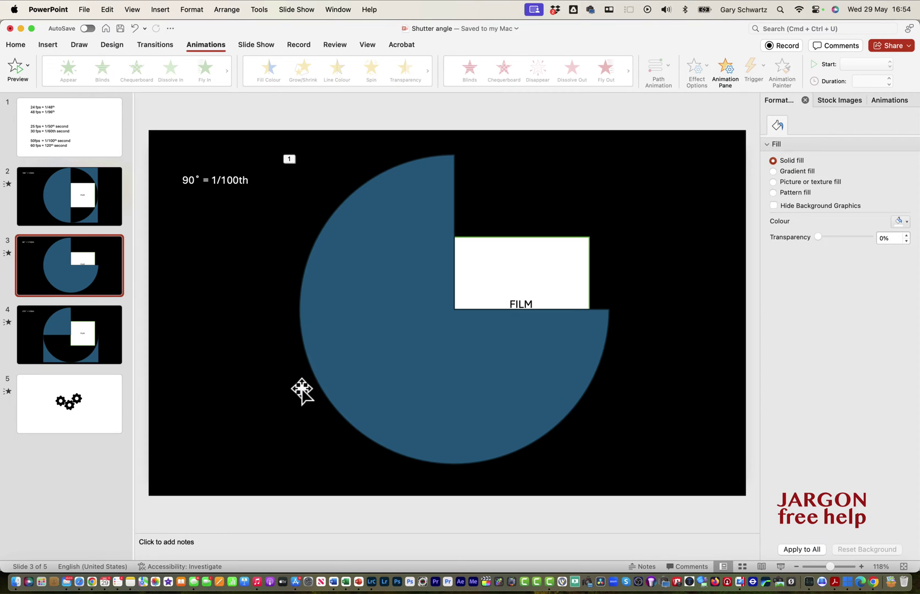
Insert a new slide 4 with the Blank layout after the shutter-angle slide
left_click(19, 48)
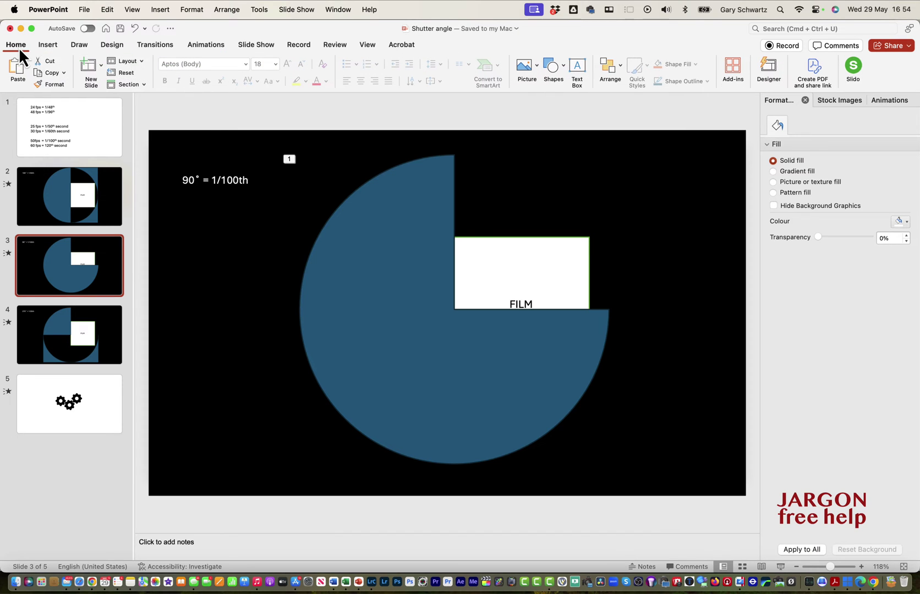
left_click(101, 66)
left_click(159, 151)
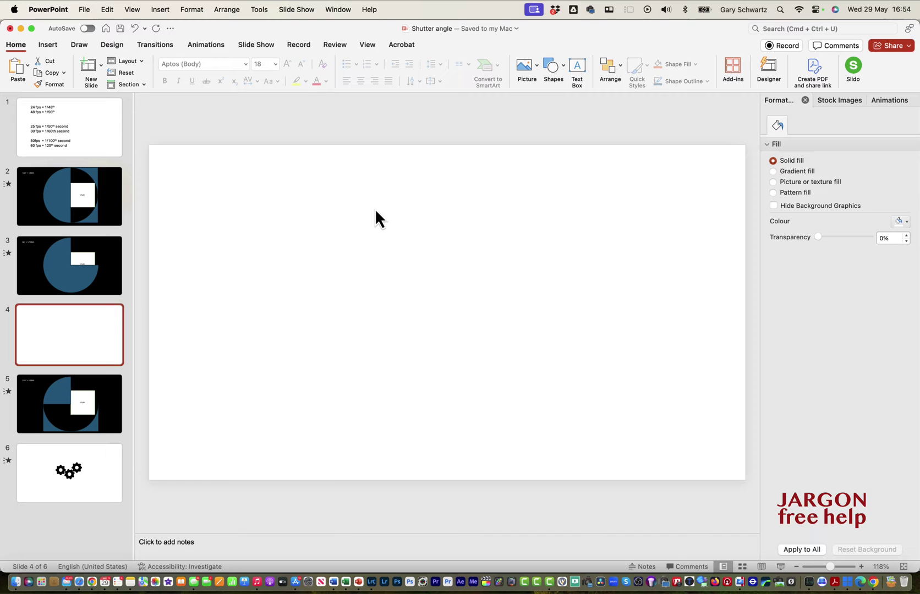
left_click(55, 46)
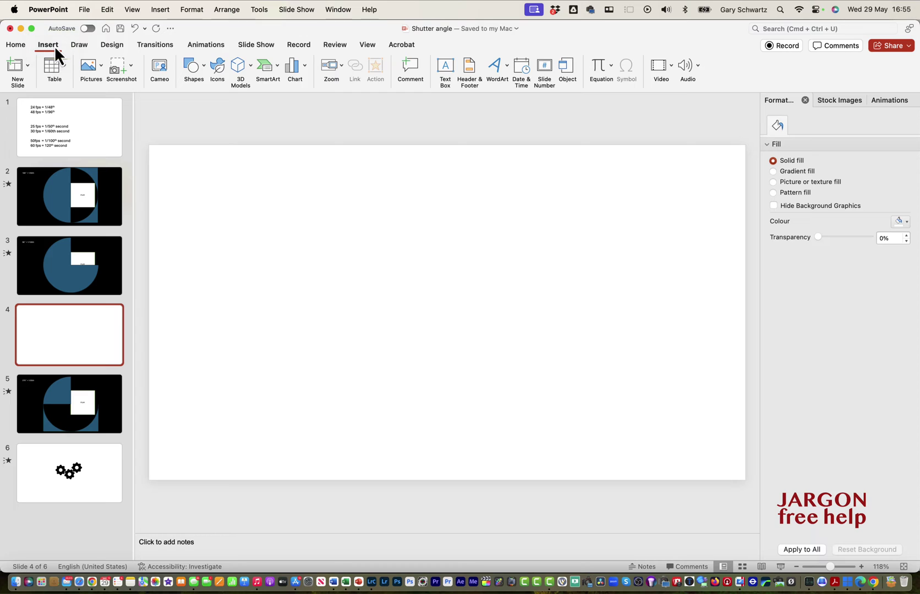
Search the stock icons for 'gear' and select the solid black gear icon
left_click(223, 80)
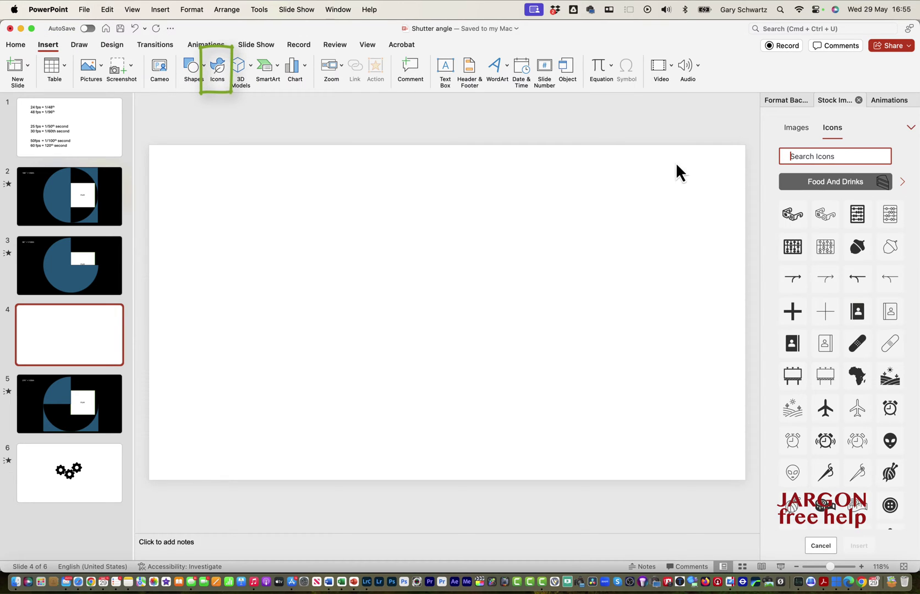
type("gear")
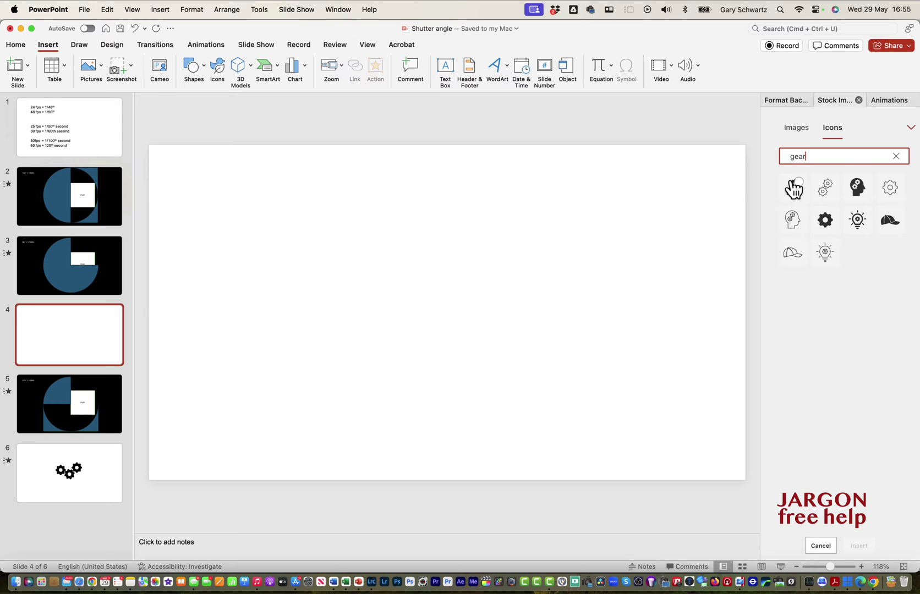
left_click(889, 187)
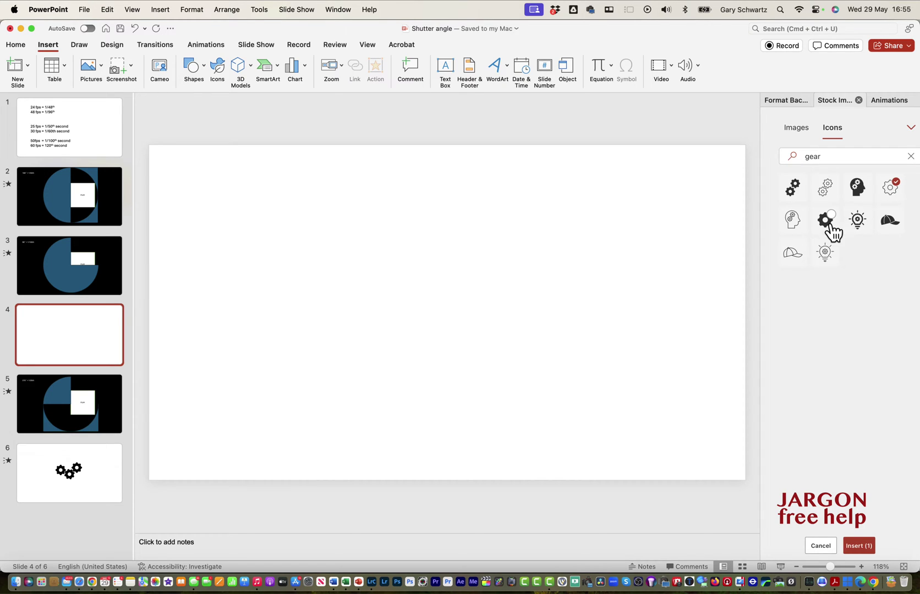
left_click(829, 222)
left_click(891, 187)
Insert the solid gear and move it to the slide's upper left at 6.5 × 6.5 cm
left_click(862, 546)
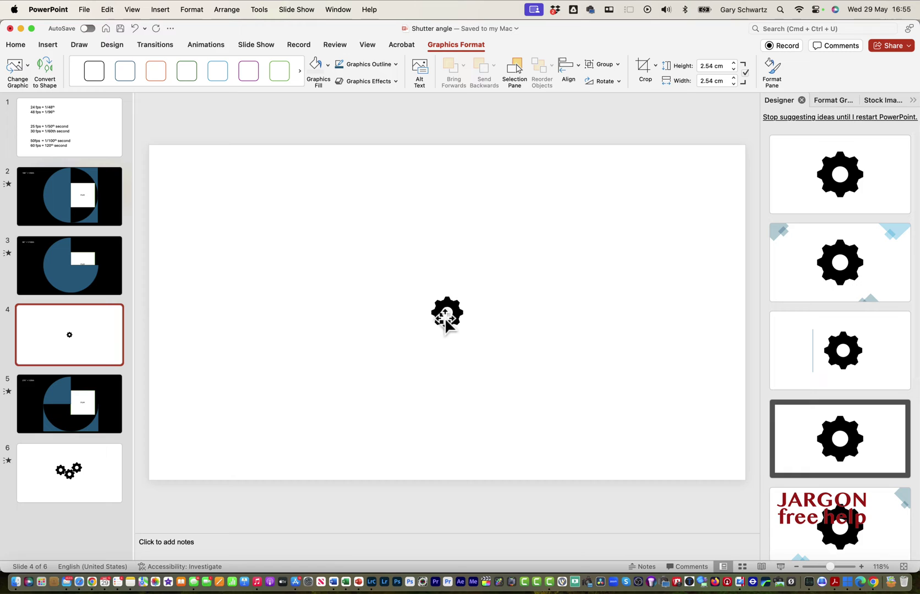
left_click_drag(446, 314, 341, 269)
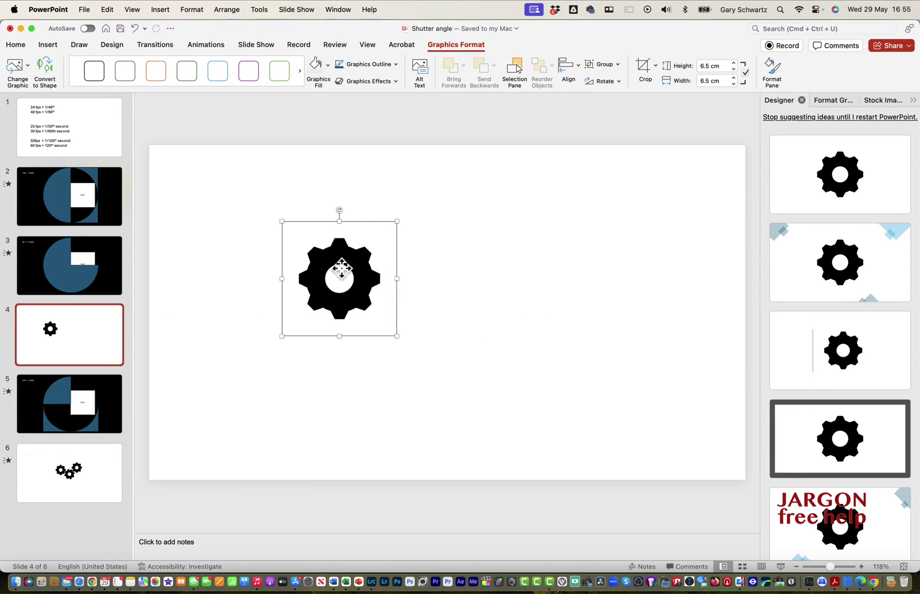
left_click(206, 46)
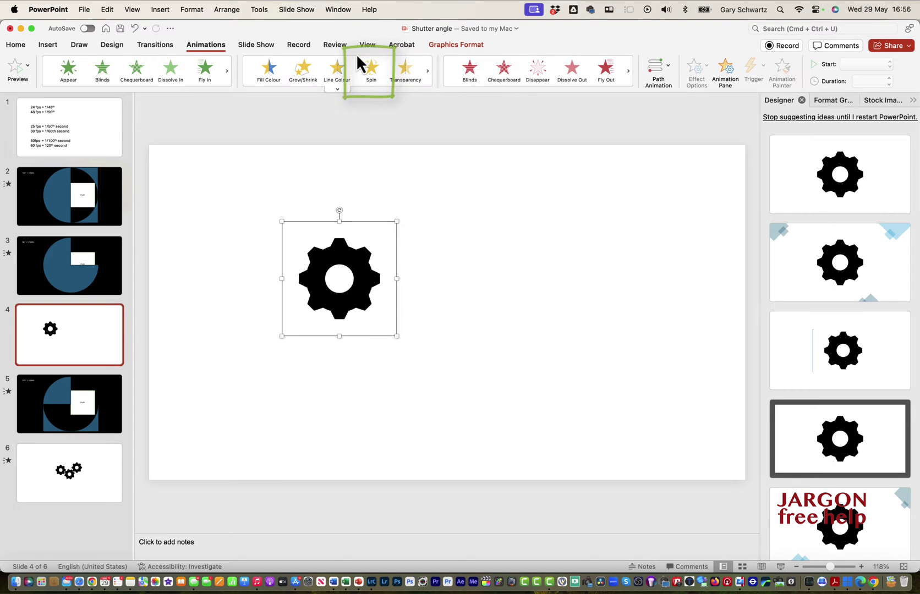
Apply the Spin emphasis animation to the gear
left_click(338, 90)
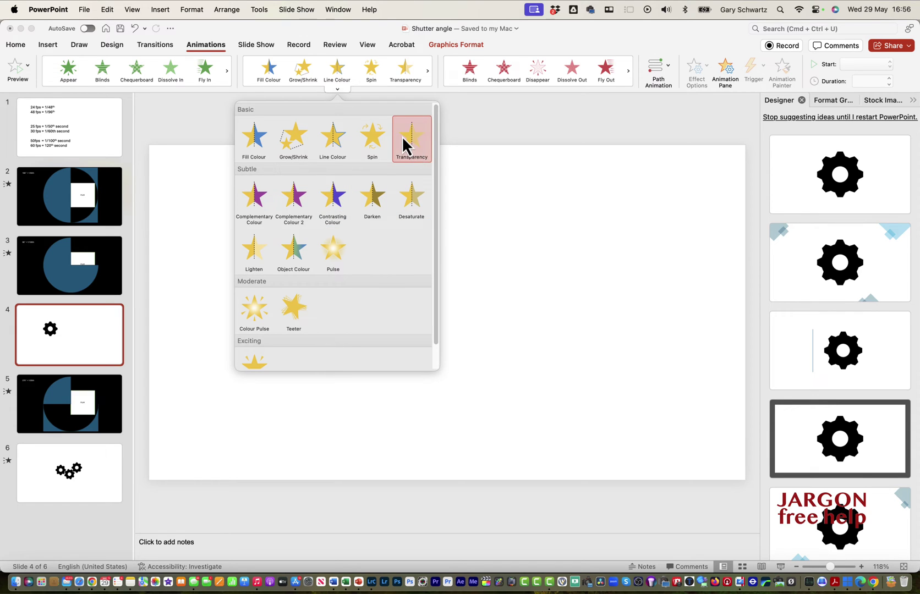
left_click(386, 99)
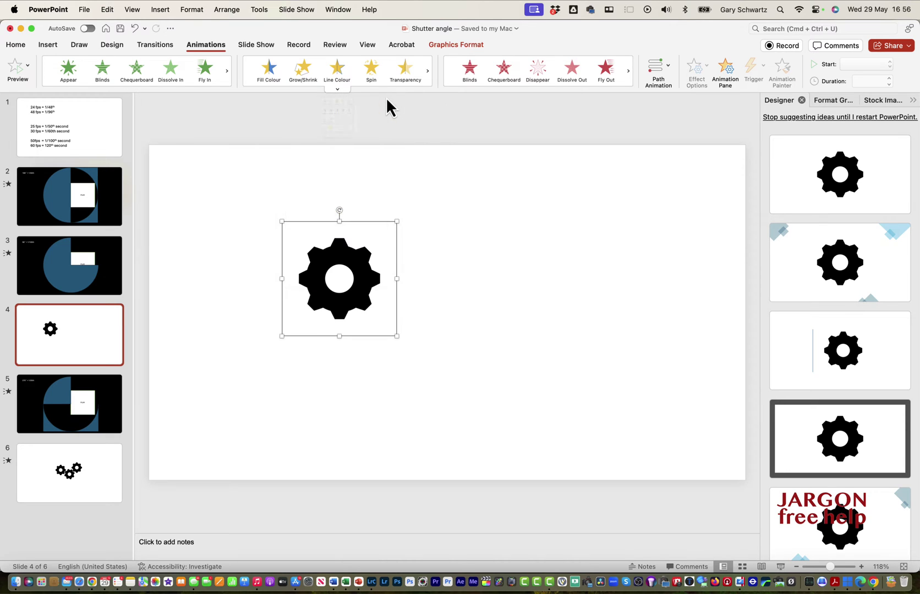
left_click(373, 68)
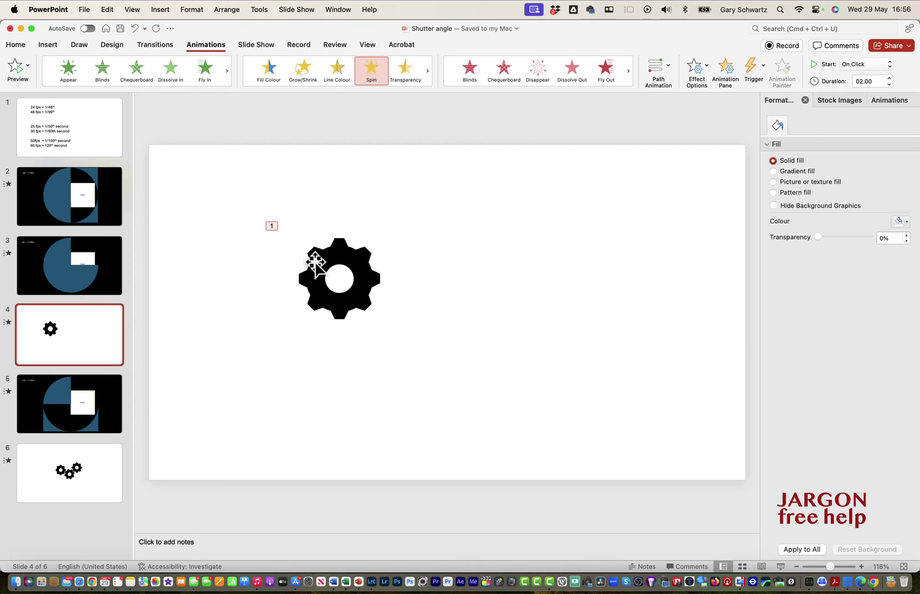
Select the gear's Spin in the Animation Pane and set its amount to a half turn
left_click(356, 264)
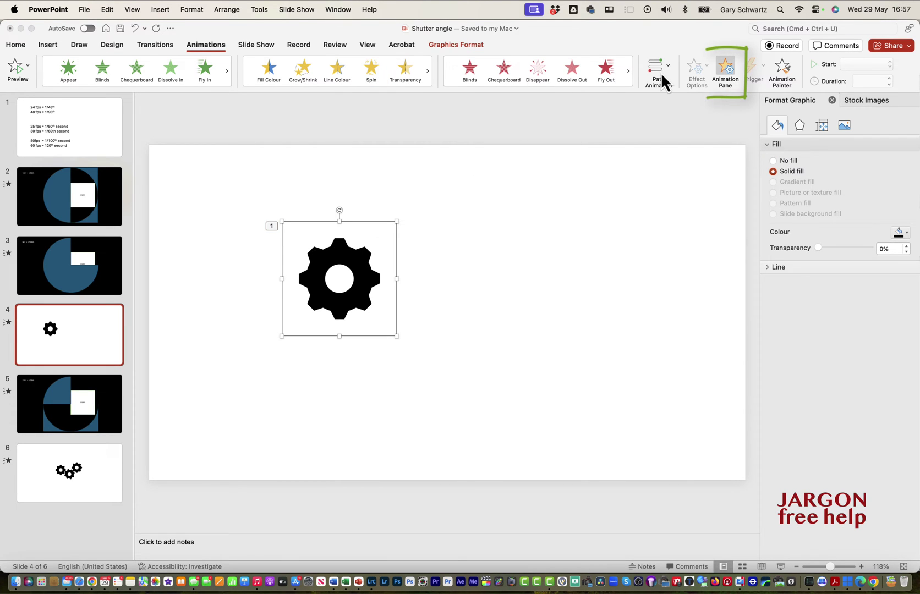
left_click(726, 66)
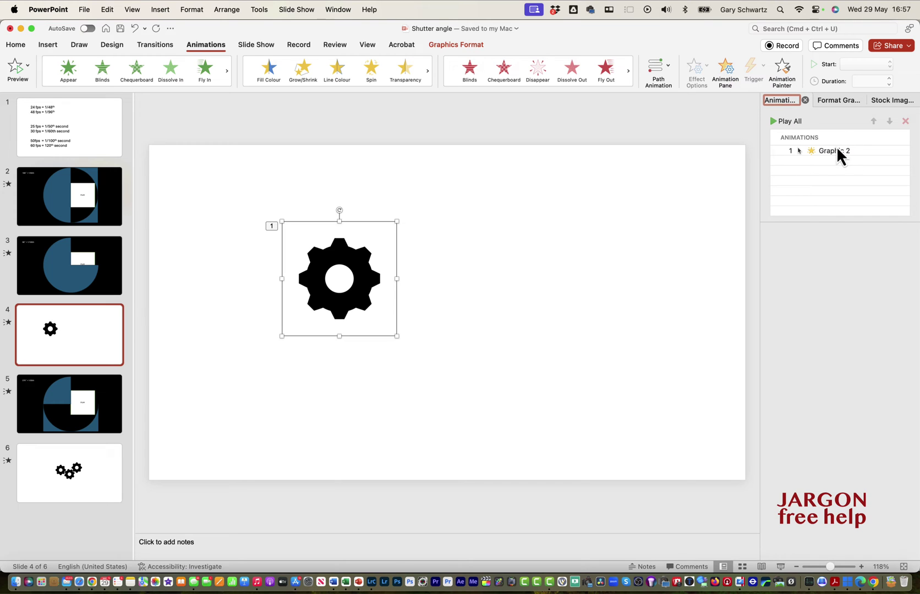
left_click(835, 153)
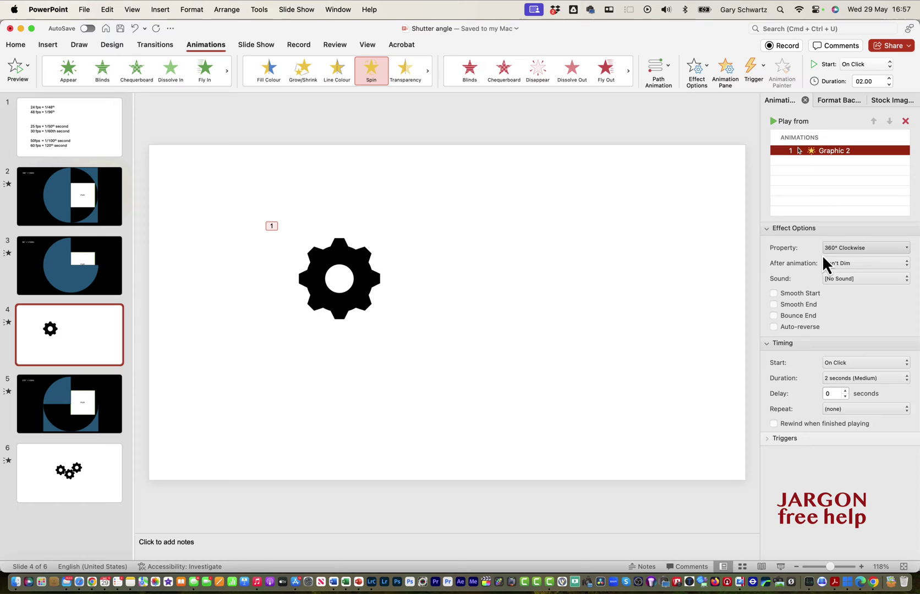
left_click(872, 249)
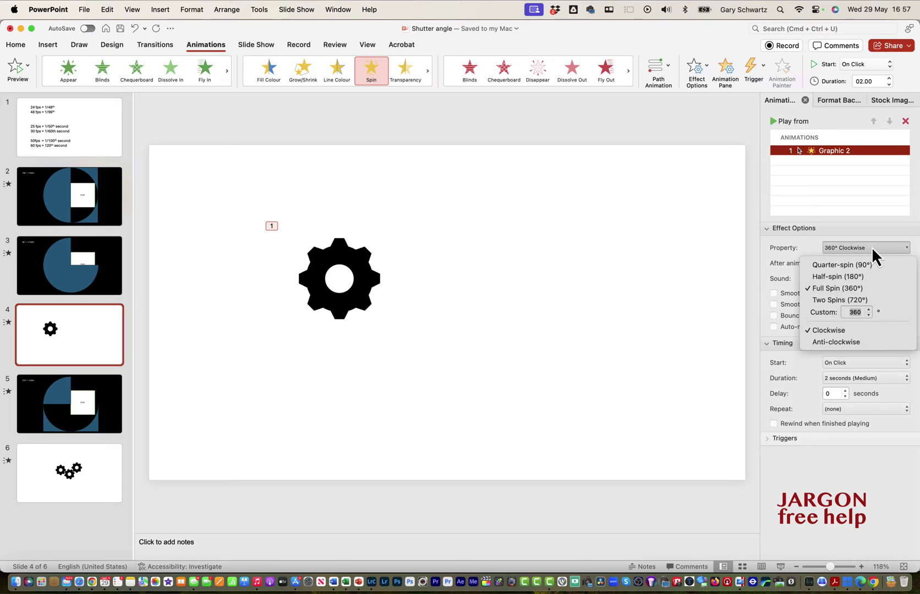
left_click(852, 276)
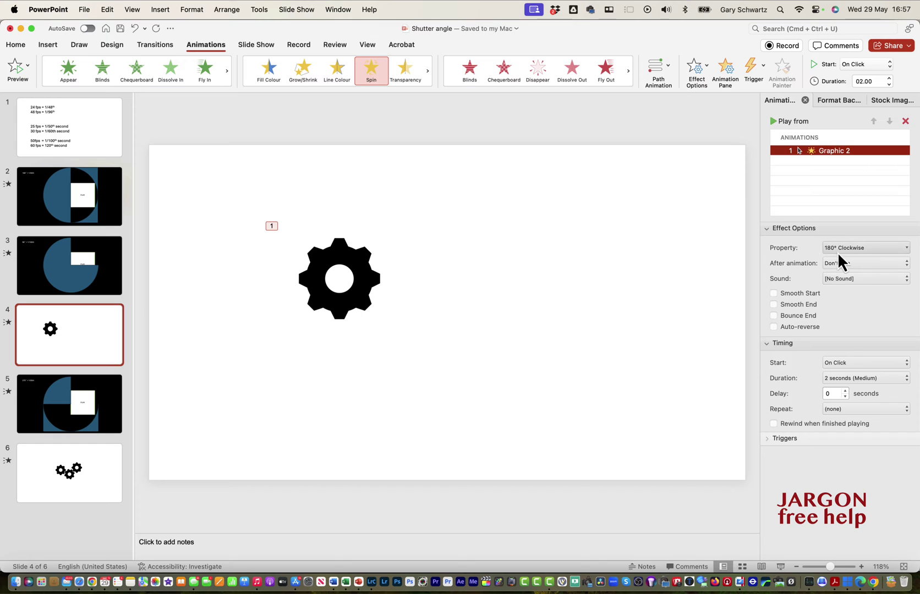
Preview the half-turn spin in a slide show, then set the Spin back to a full 360° turn
key("super+shift+Return")
left_click(330, 266)
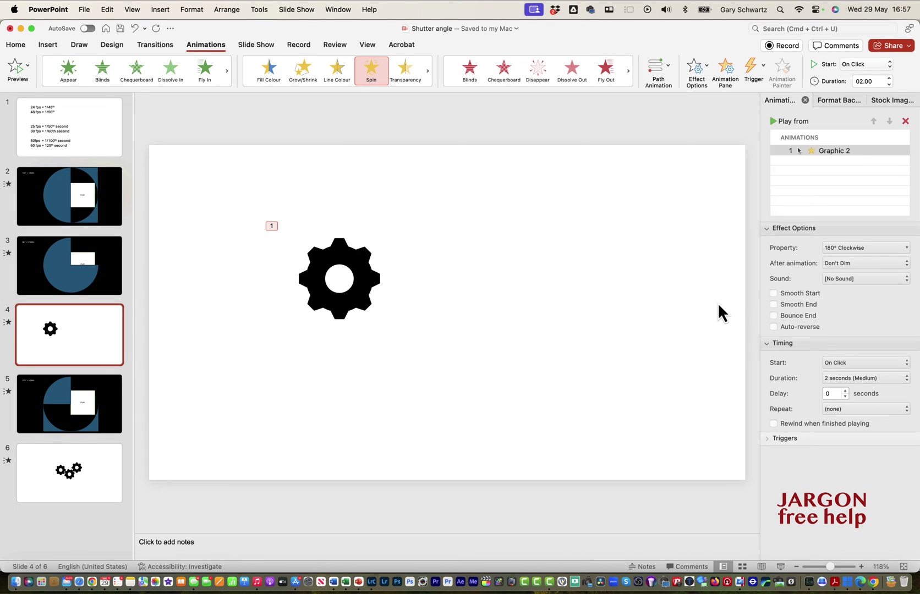
left_click(905, 250)
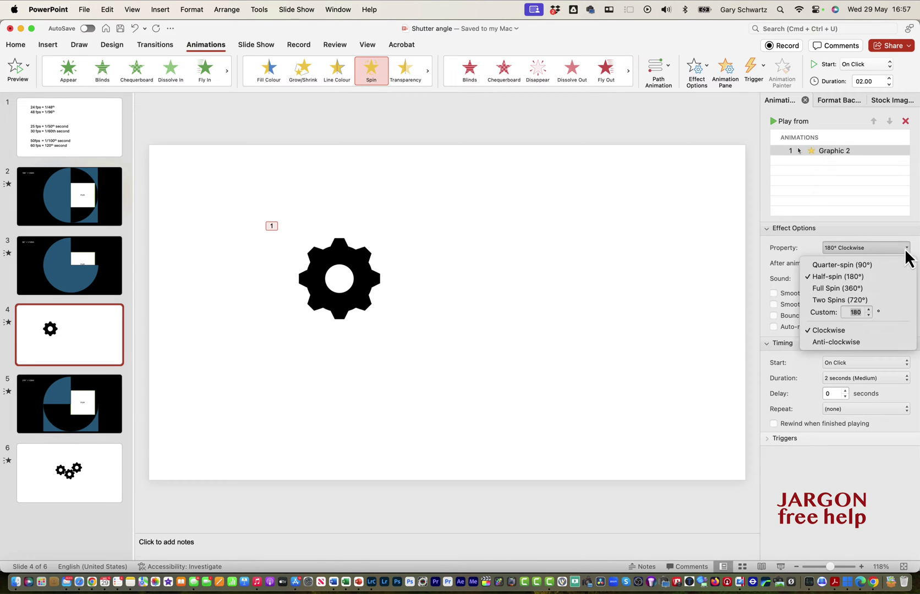
left_click(848, 289)
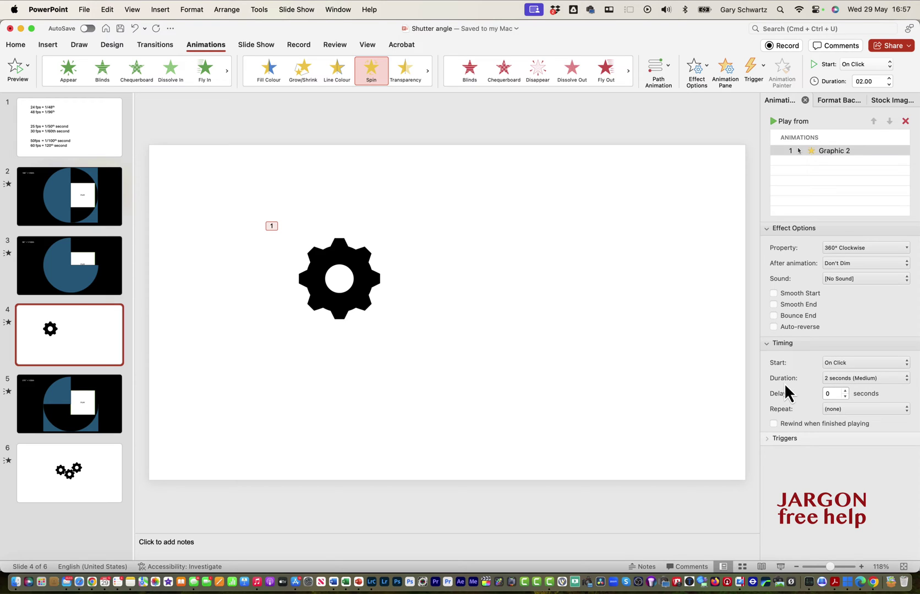
Set the gear's Spin to start With Previous and repeat Until Next Click
left_click(837, 365)
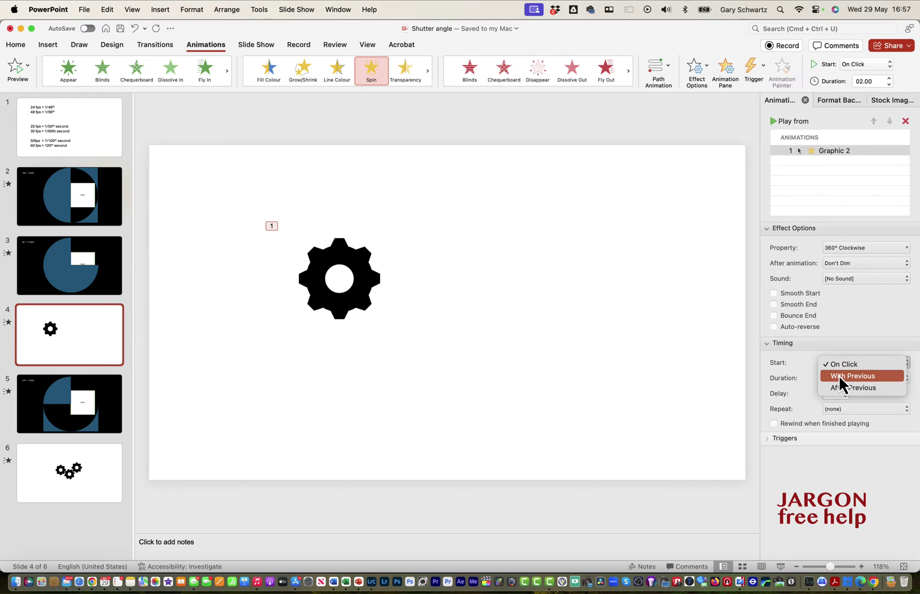
left_click(839, 377)
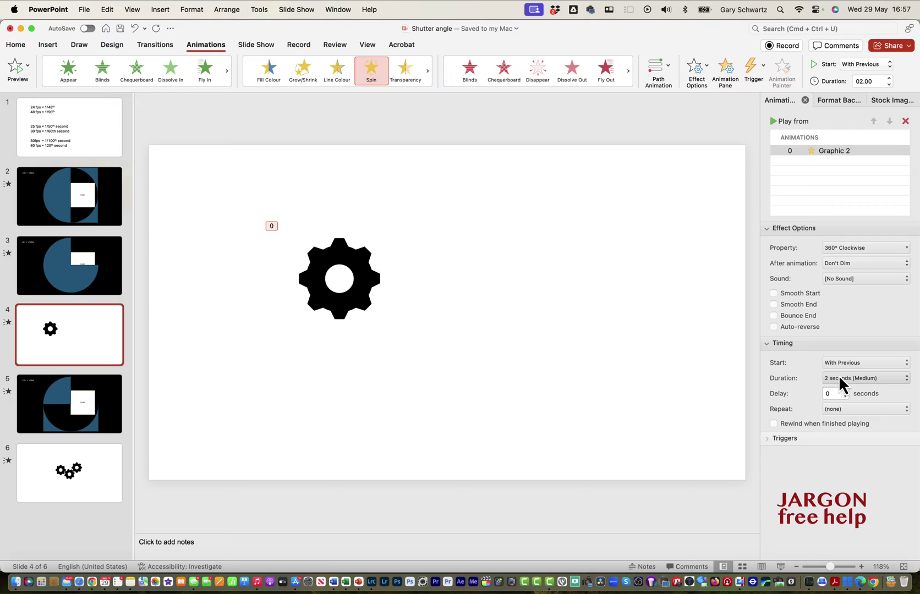
left_click(840, 410)
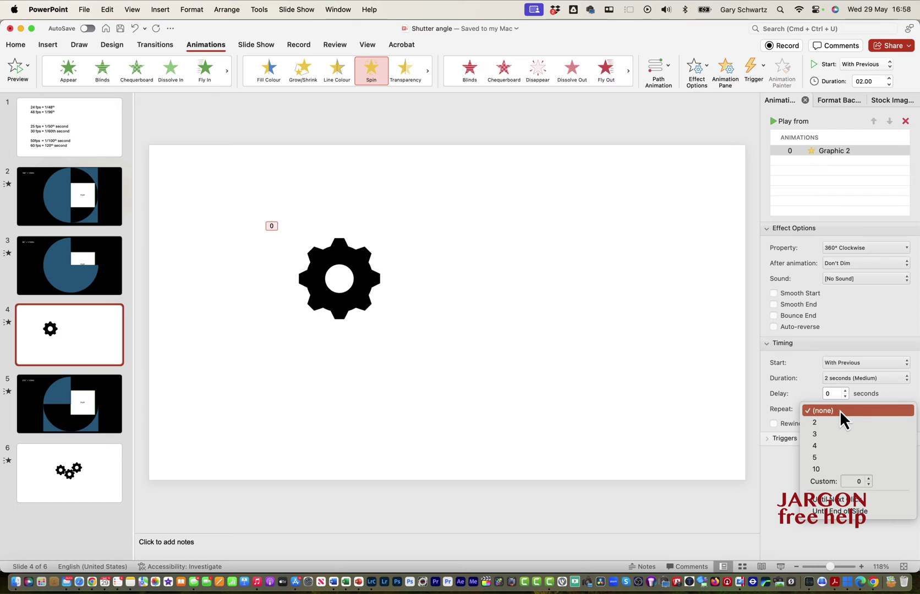
left_click(835, 500)
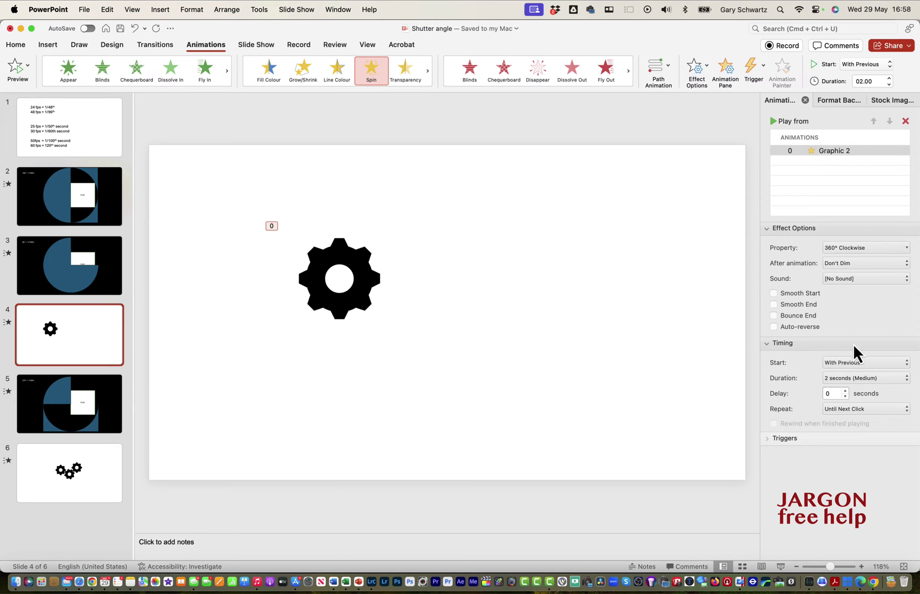
Set the Spin duration to 3 seconds (Slow) and preview it as a slide show
left_click(851, 379)
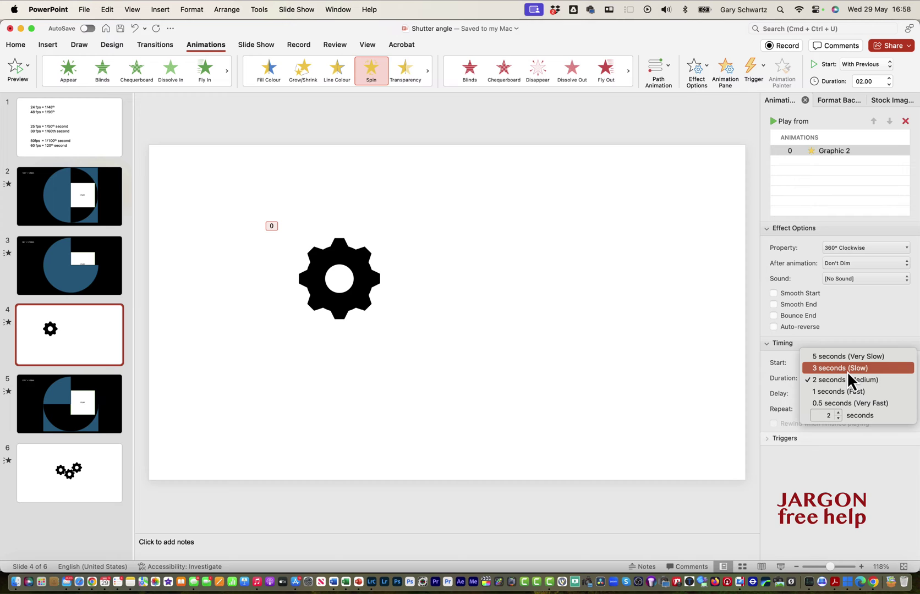
left_click(847, 371)
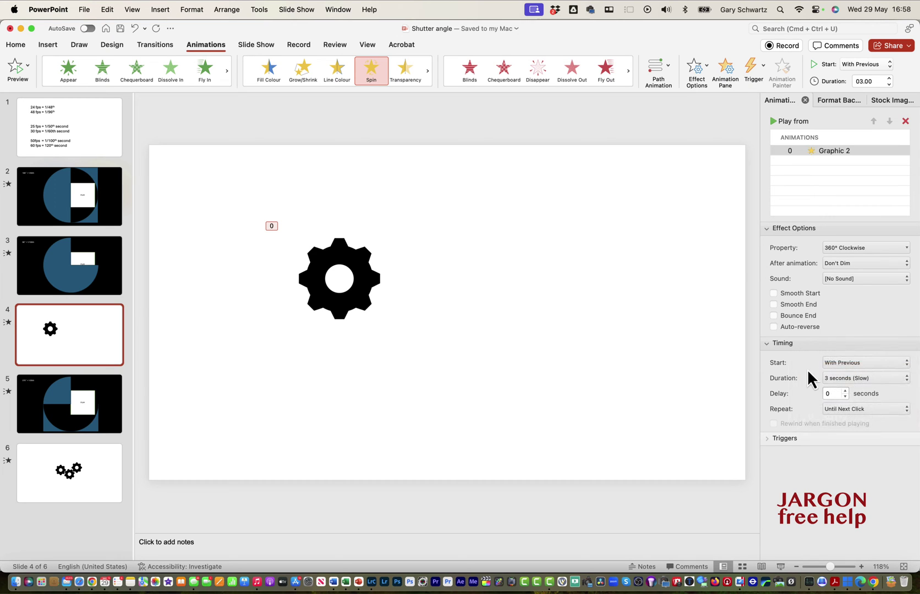
key("super+Return")
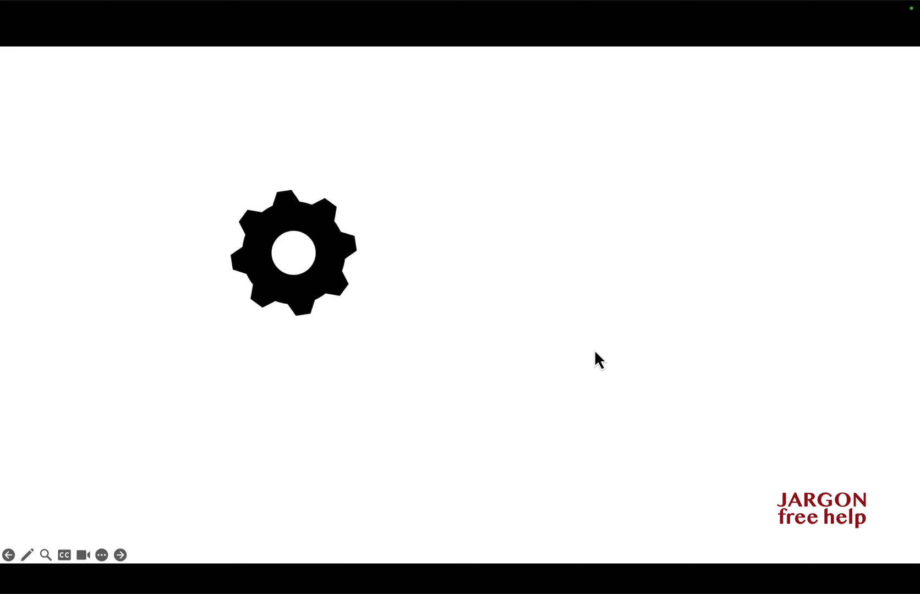
key("Escape")
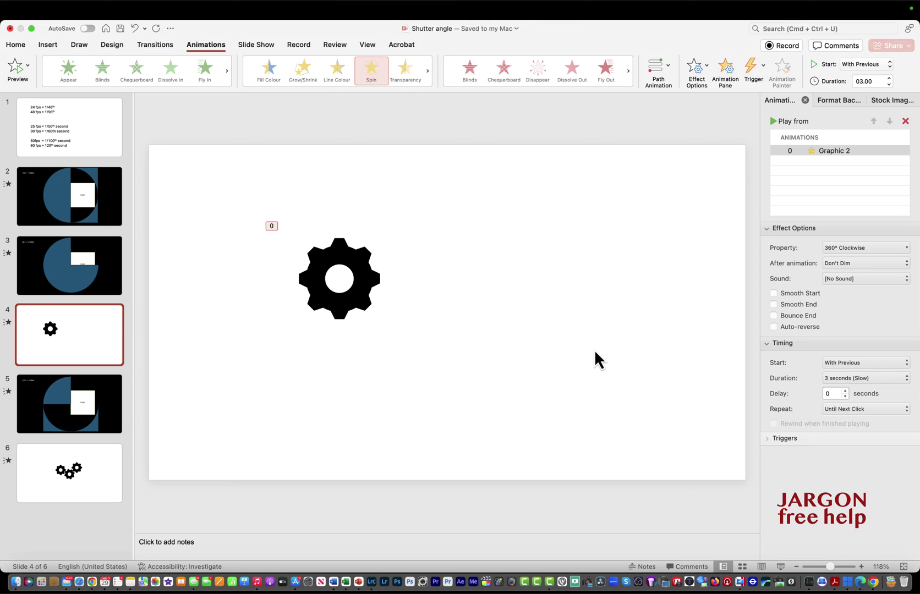
Try a custom 4-second duration, then return the Spin duration to 3 seconds
left_click(860, 386)
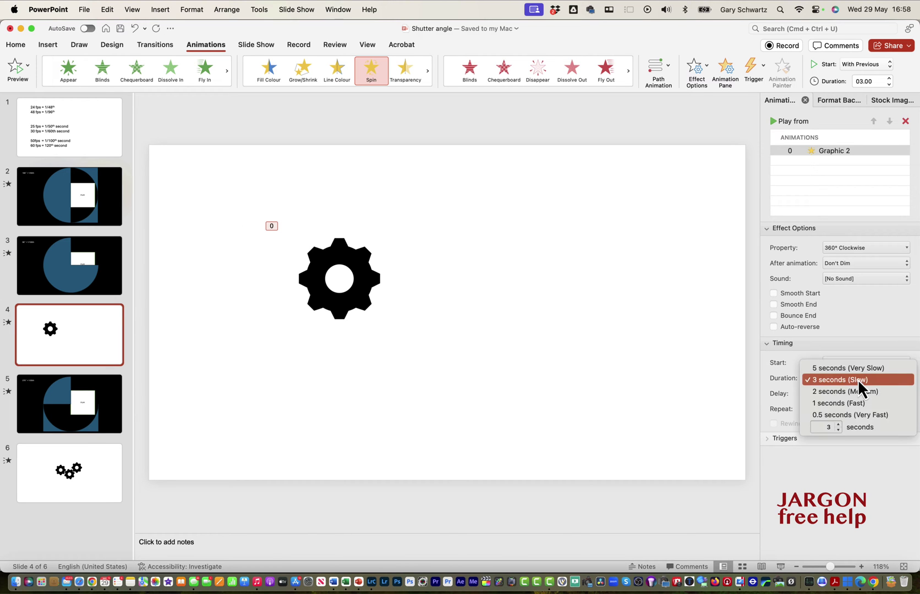
left_click(839, 426)
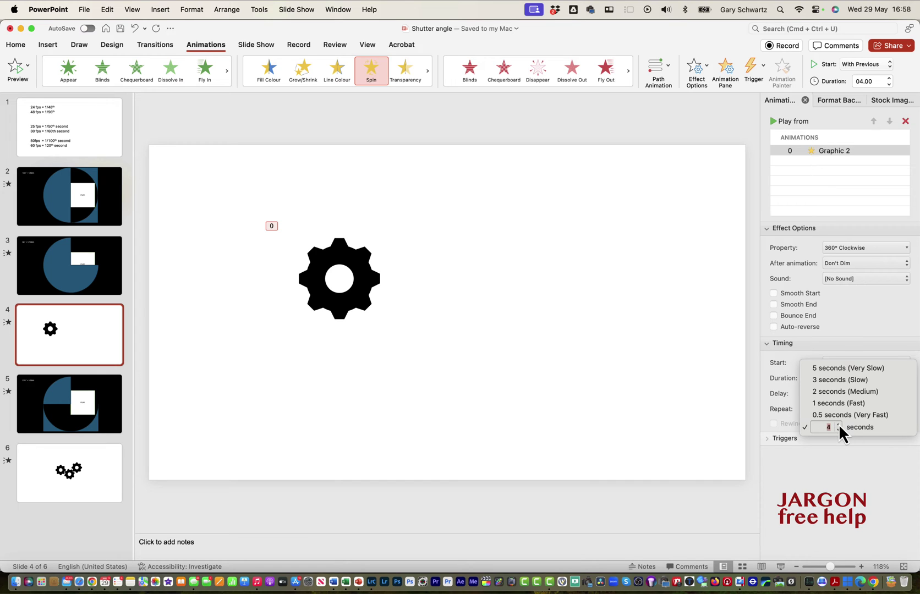
type("4")
key("Return")
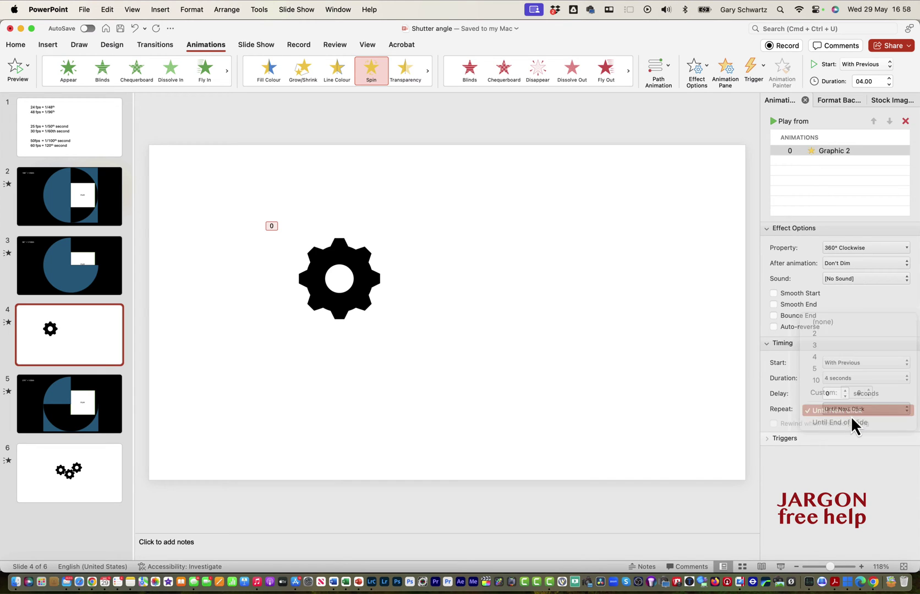
left_click(846, 379)
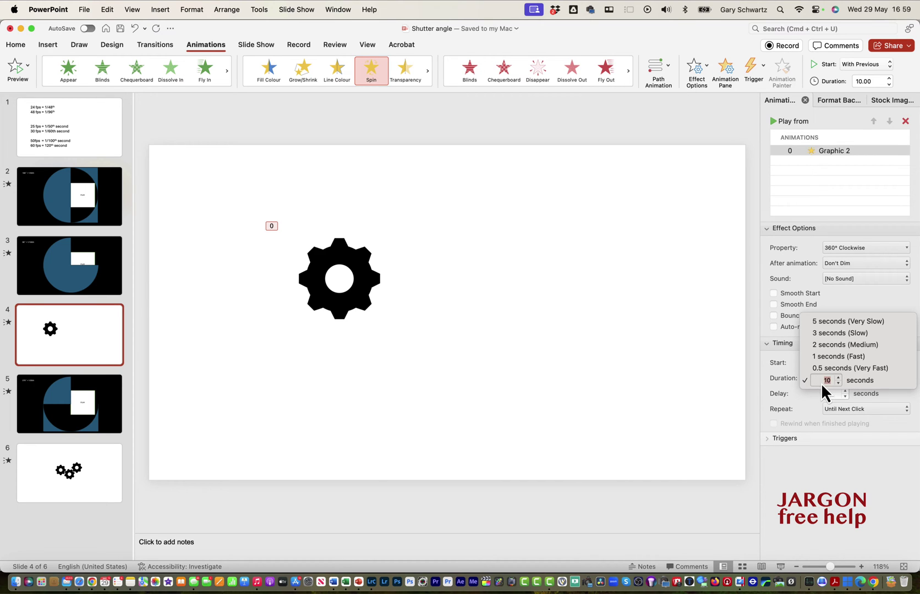
left_click(830, 333)
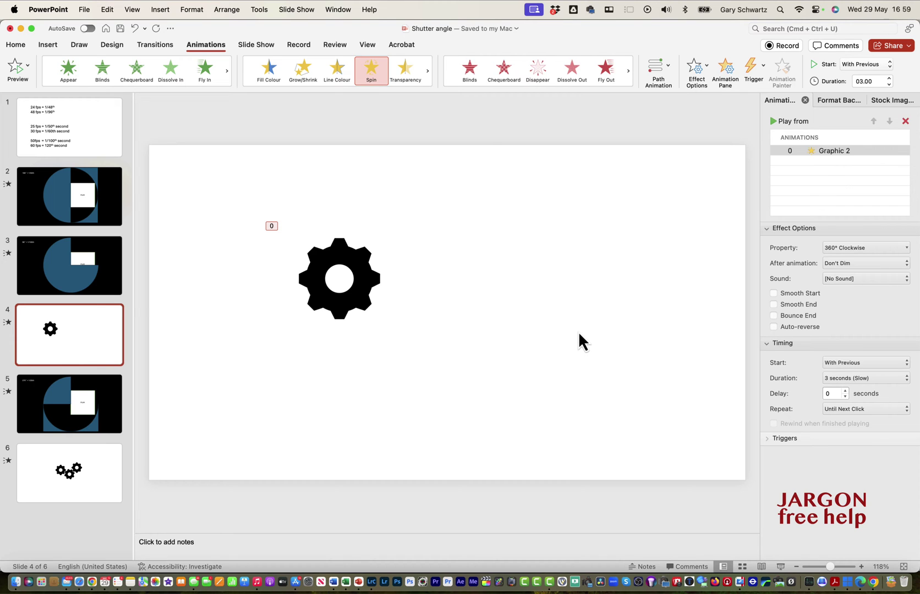
Copy and paste the gear, moving the copy to the right of the original
left_click(353, 287)
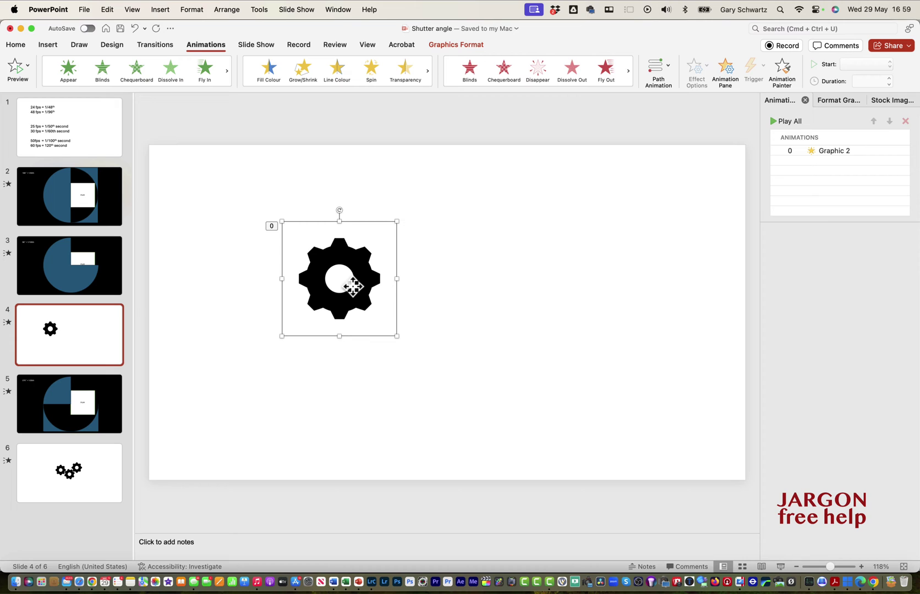
right_click(352, 286)
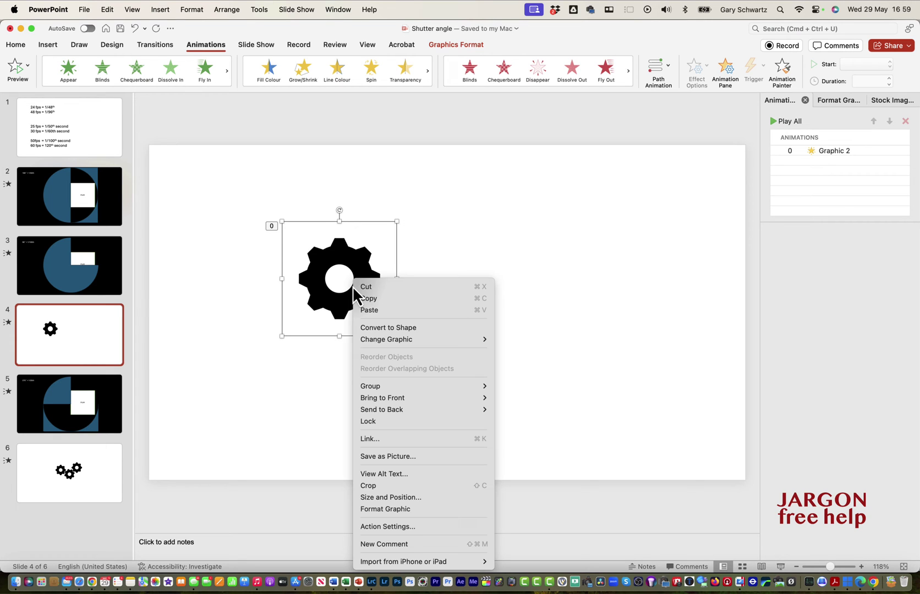
left_click(388, 298)
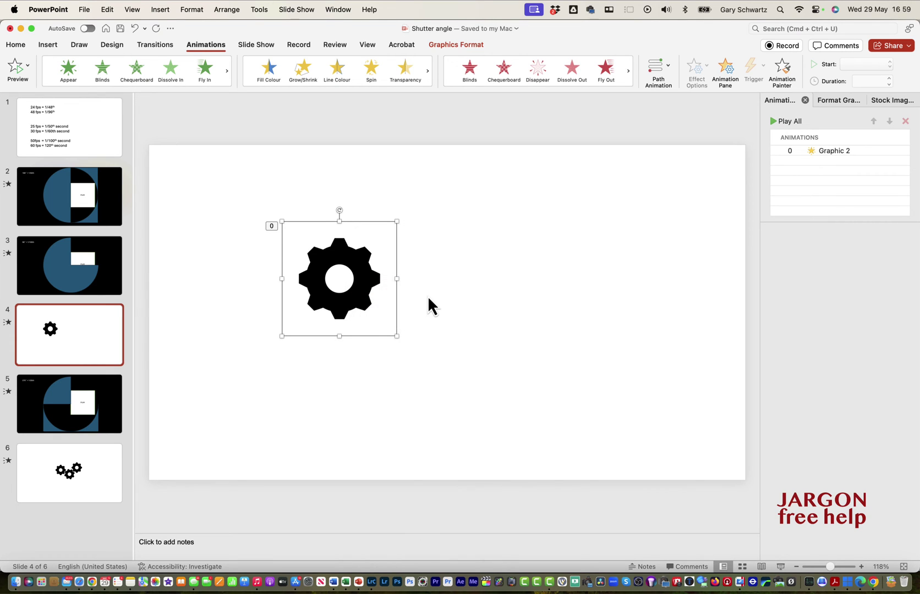
right_click(428, 296)
left_click(448, 329)
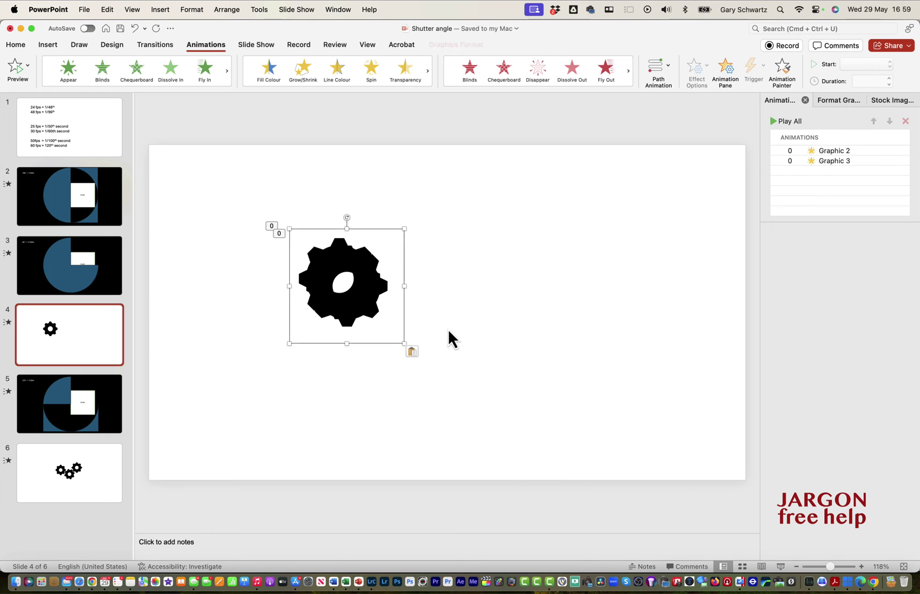
left_click_drag(364, 290, 431, 298)
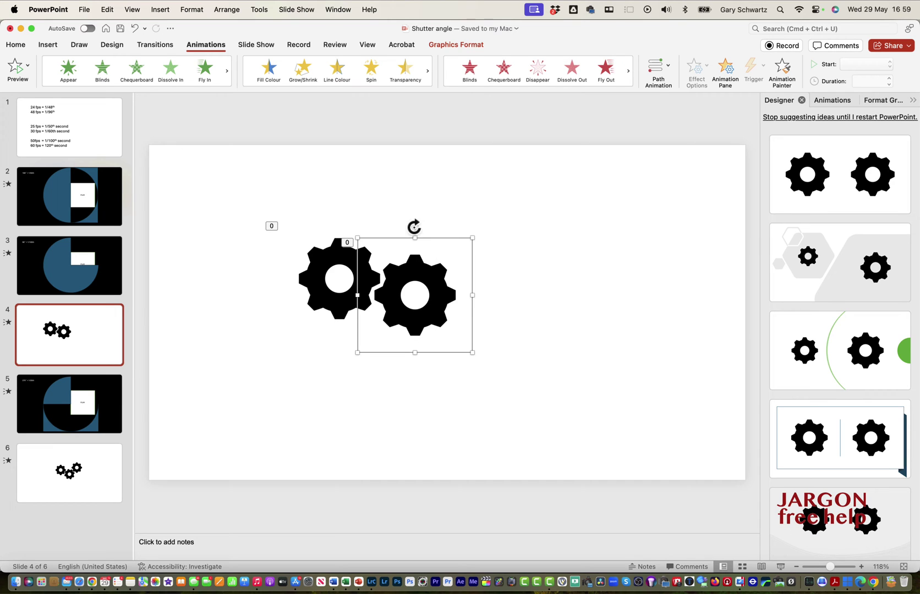
Rotate and nudge the right gear until its teeth interlock with the left gear
left_click_drag(414, 225, 433, 232)
left_click_drag(425, 300, 411, 278)
left_click(415, 270)
left_click_drag(431, 240, 435, 241)
left_click_drag(418, 281, 416, 285)
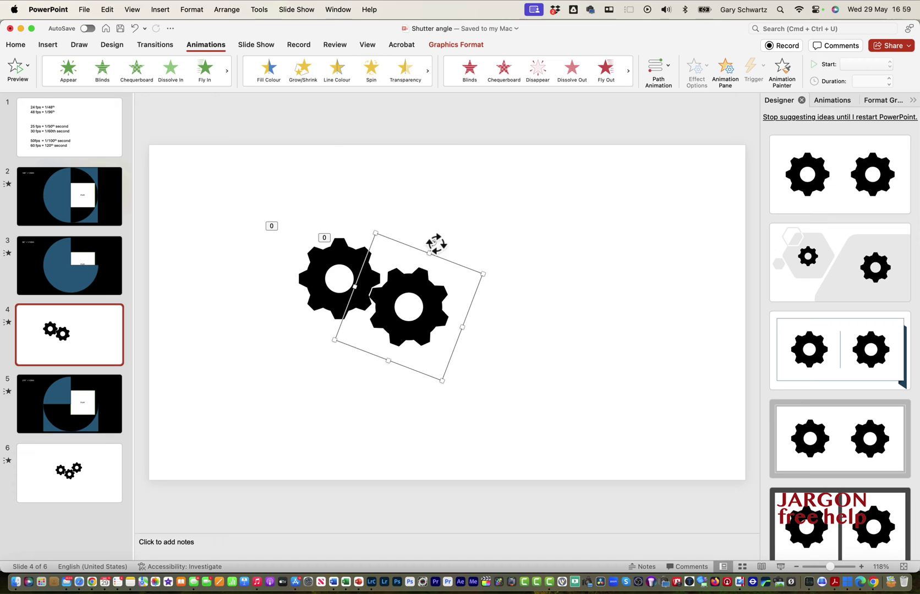
left_click_drag(437, 244, 439, 246)
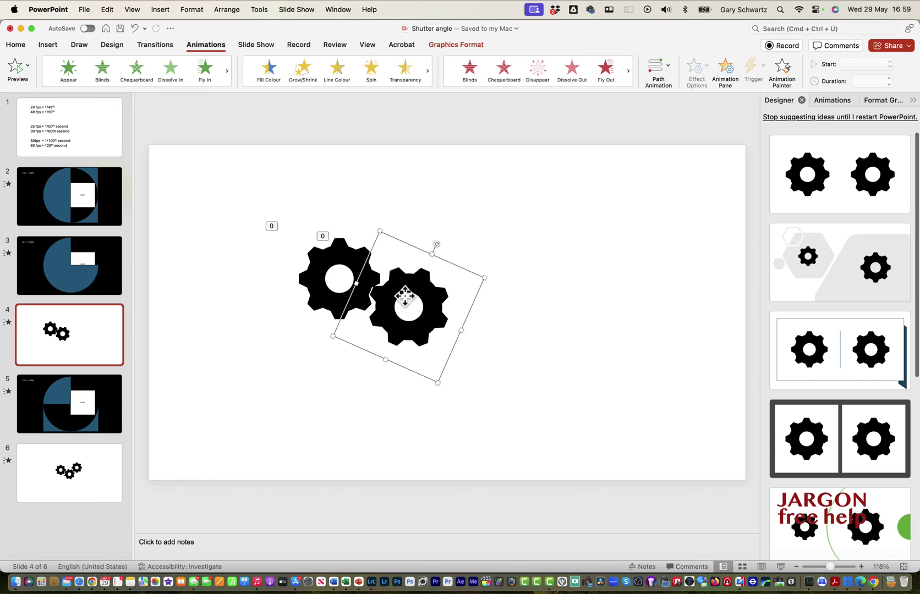
left_click_drag(406, 296, 405, 297)
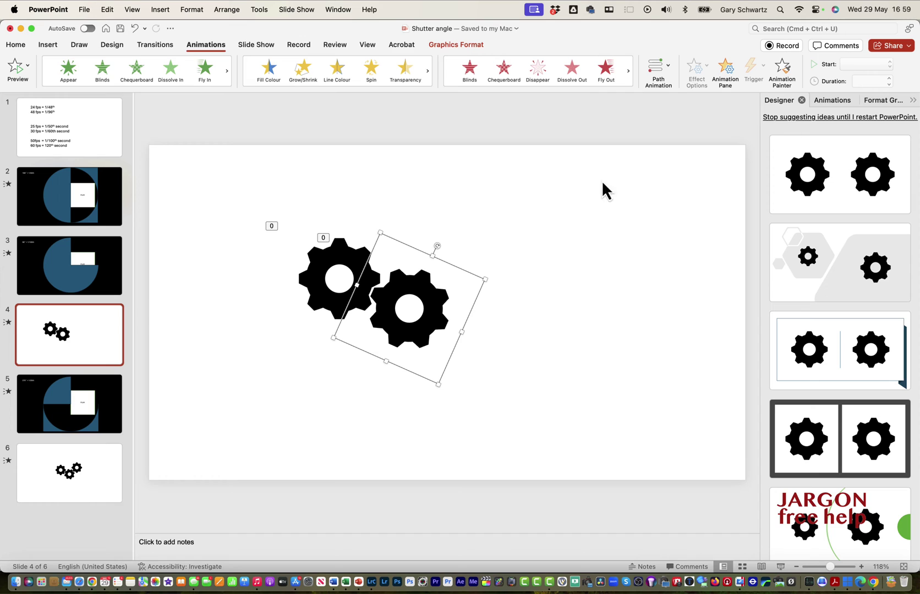
left_click(826, 100)
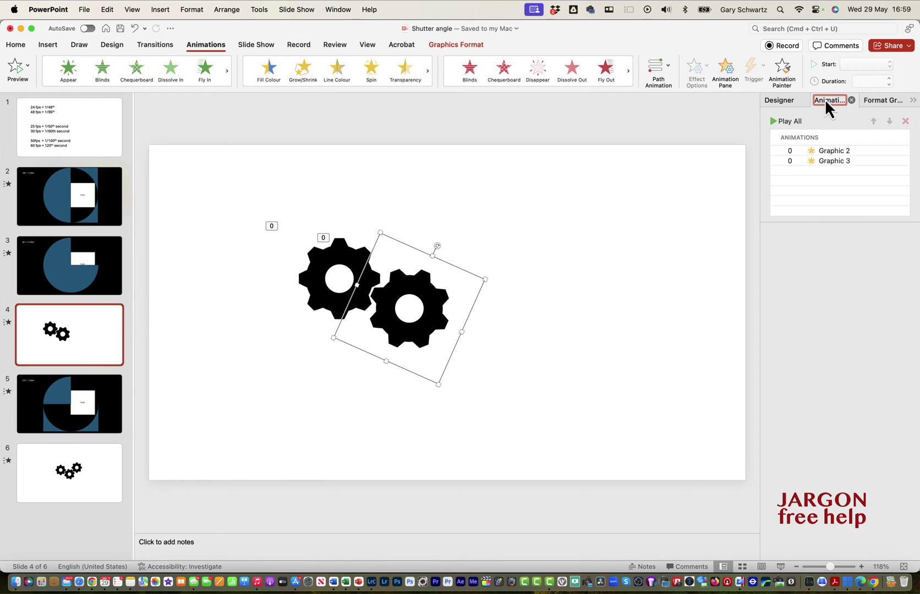
Review Graphic 3's spin settings, deselect everything, and play the two-gear slide full screen
left_click(827, 161)
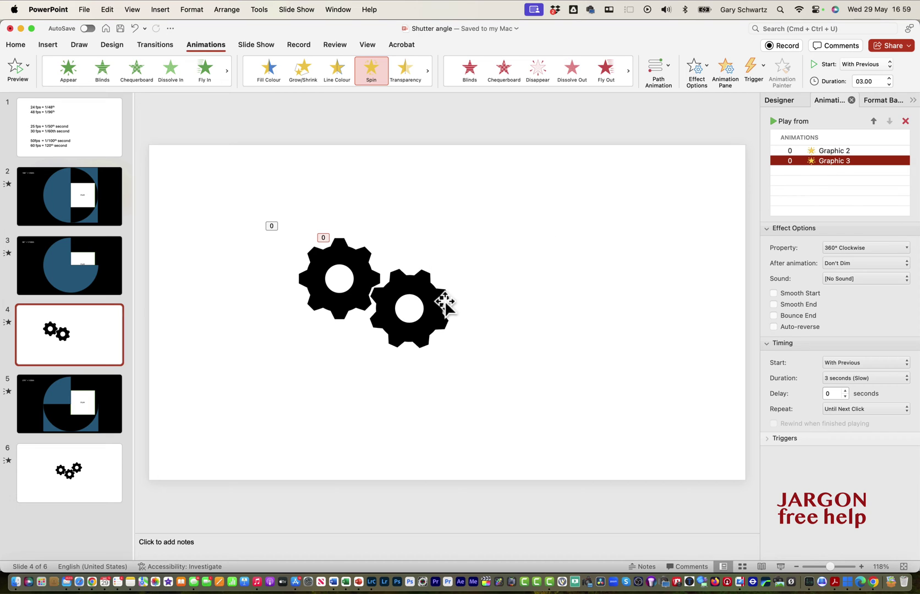
left_click(366, 279)
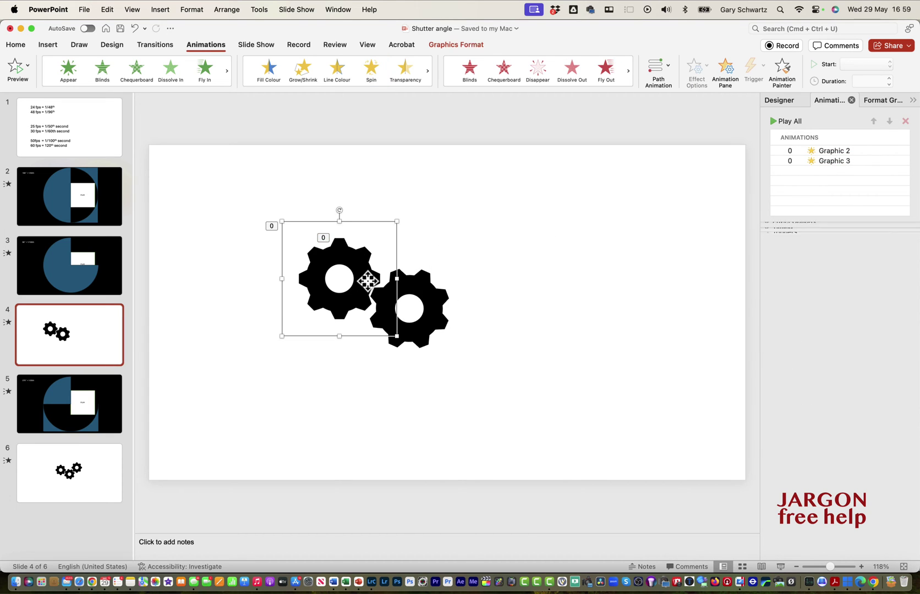
left_click(449, 259)
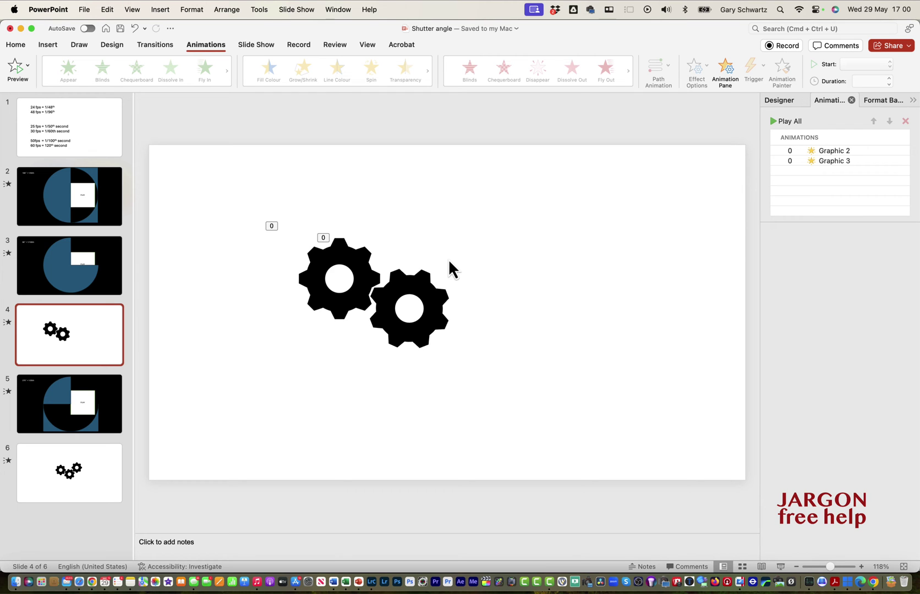
key("super+shift+Return")
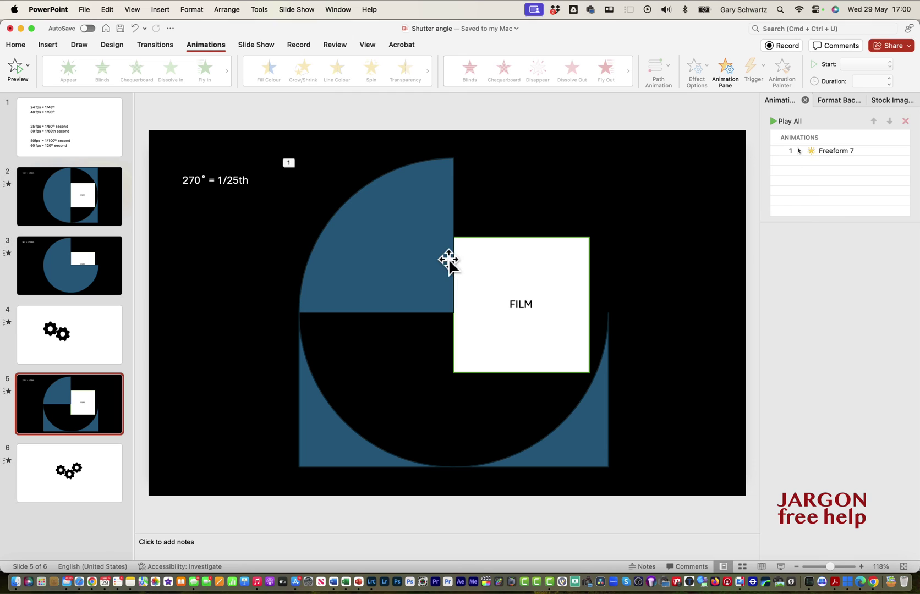
Make Graphic 3's spin turn anti-clockwise on slide 4, then preview the slide show
left_click(97, 329)
left_click(846, 165)
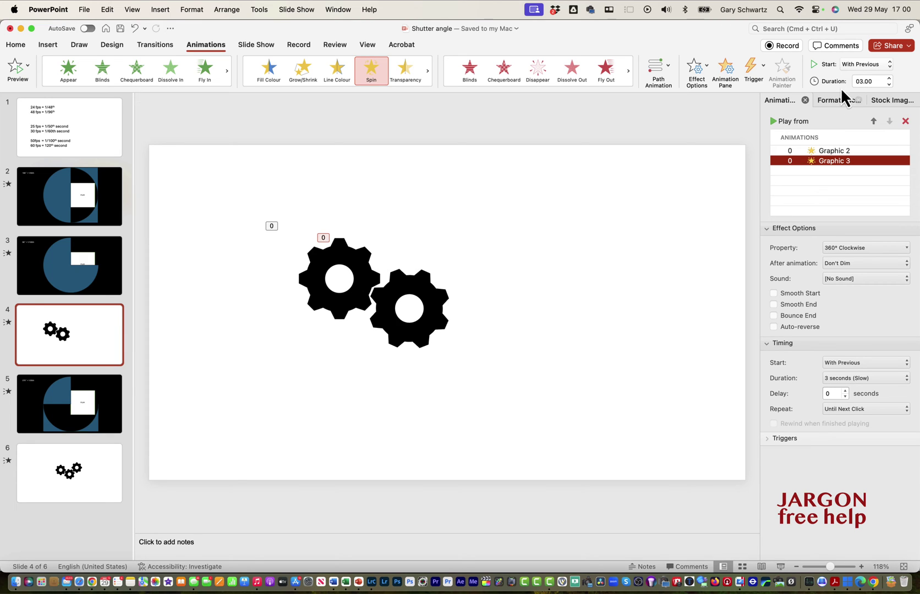
left_click(852, 246)
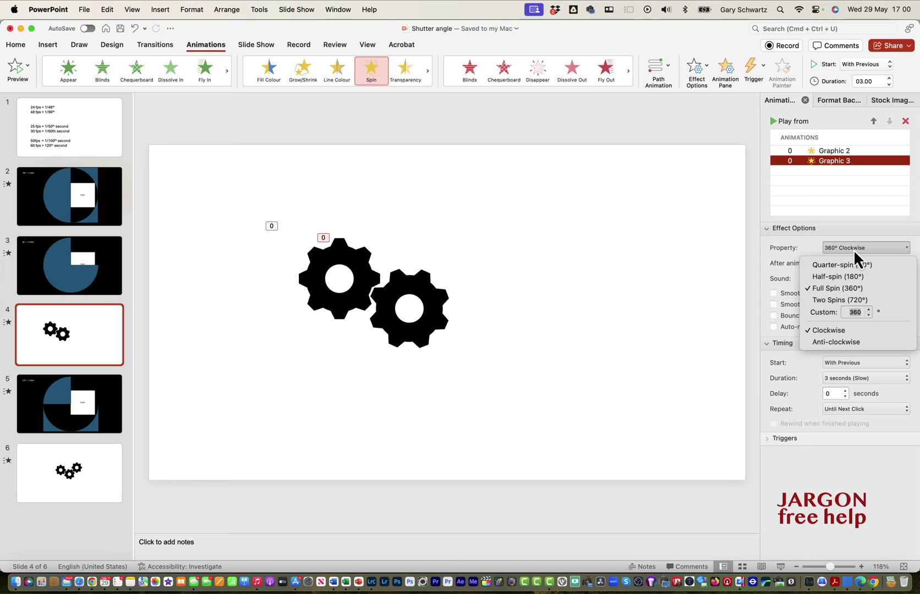
left_click(846, 343)
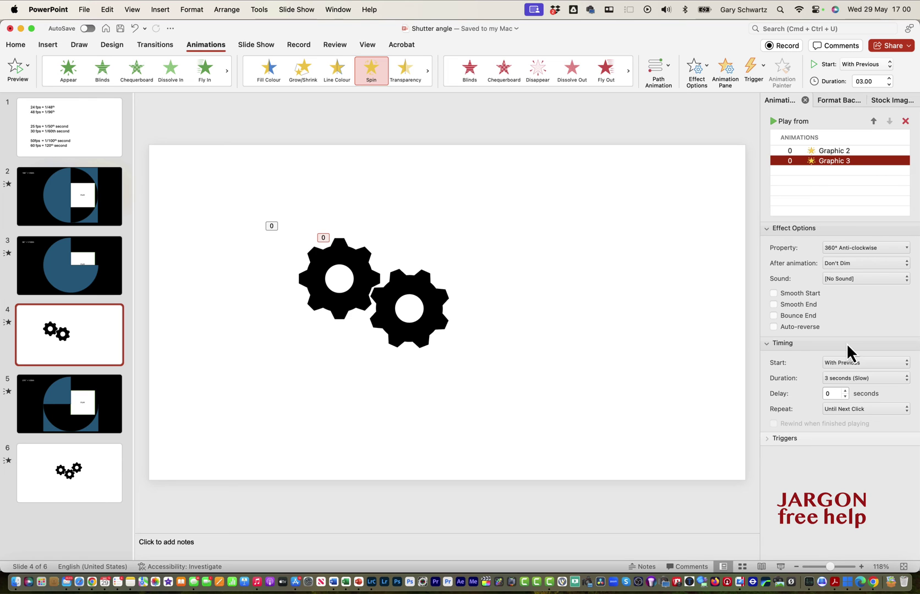
key("super+shift+Return")
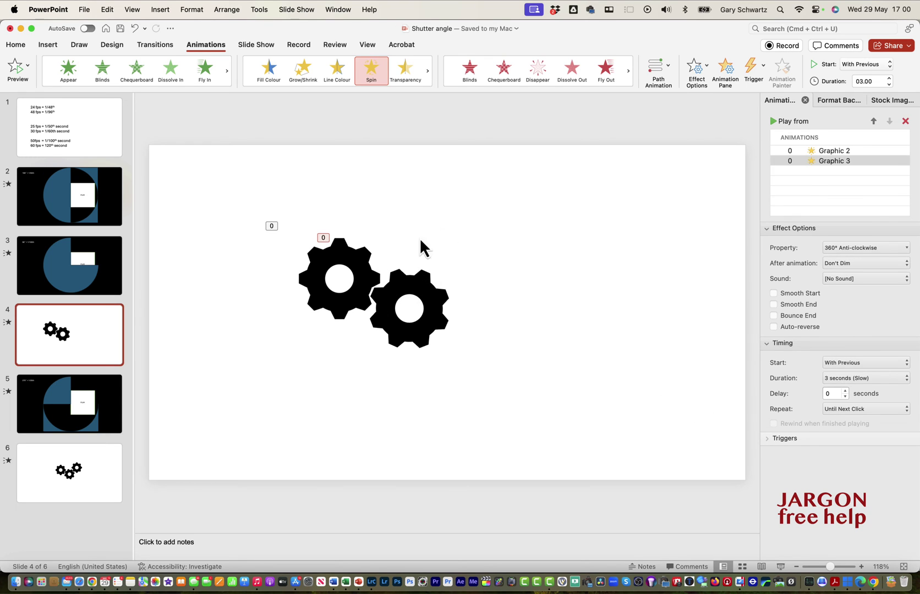
Paste a copy of the left gear onto slide 4
left_click(368, 281)
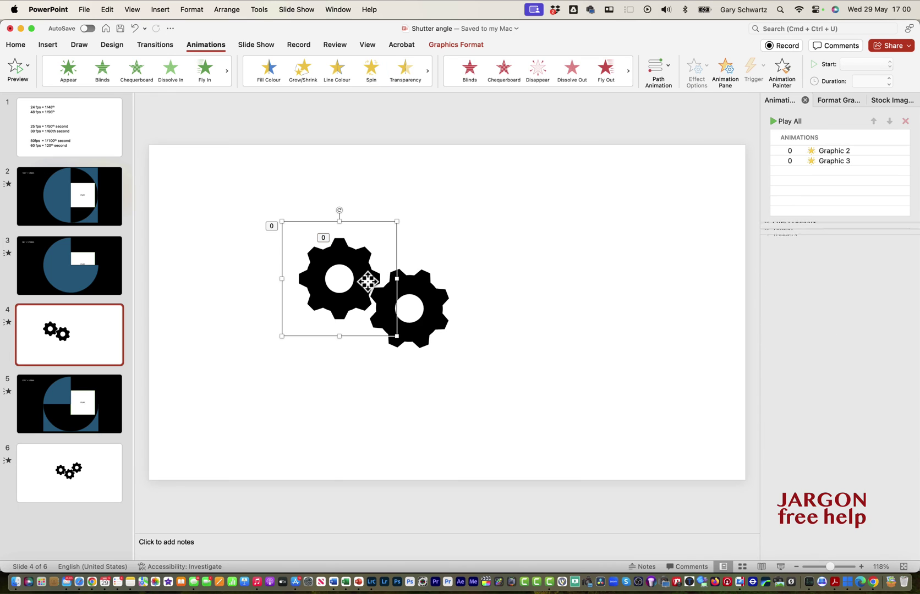
left_click(428, 296)
left_click(351, 263)
right_click(458, 238)
left_click(478, 270)
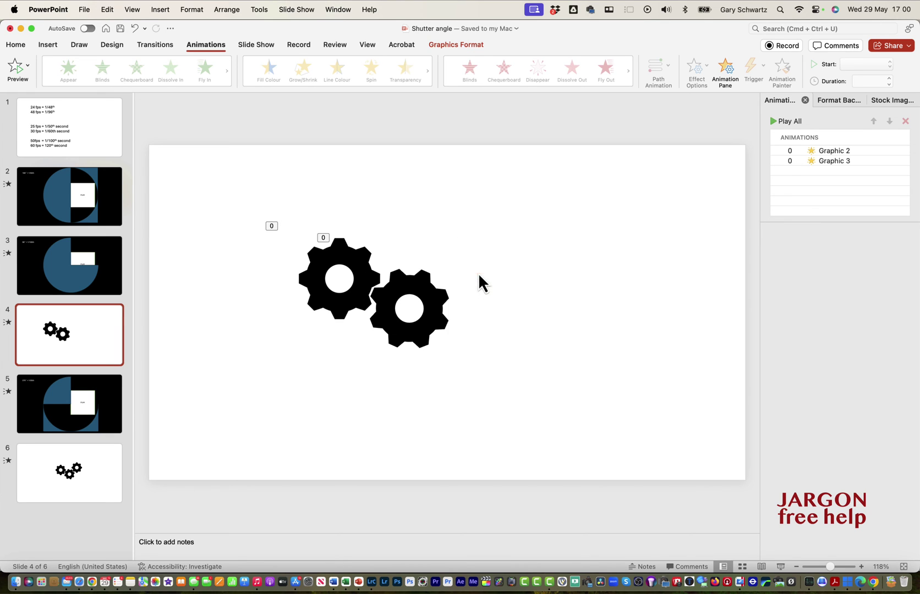
Mesh the new gear against the top of the right gear and preview all three spinning
left_click_drag(339, 261, 465, 242)
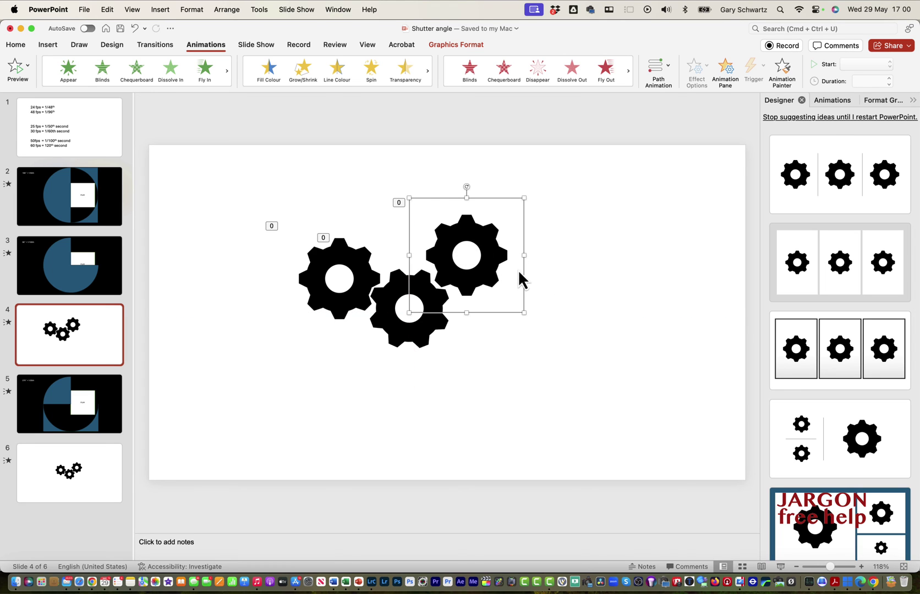
key("Left")
key("Left")
key("Left")
key("Left")
key("Down")
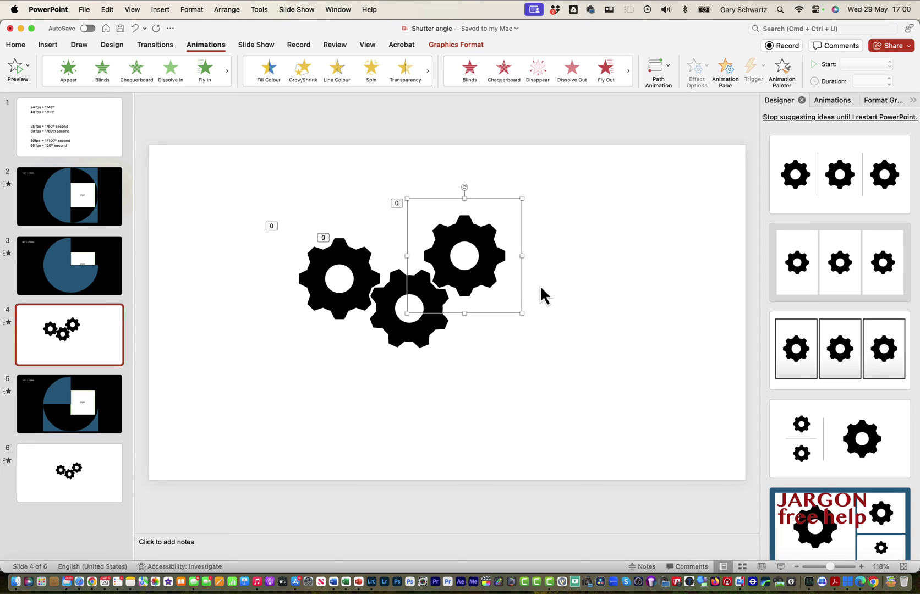
left_click(576, 306)
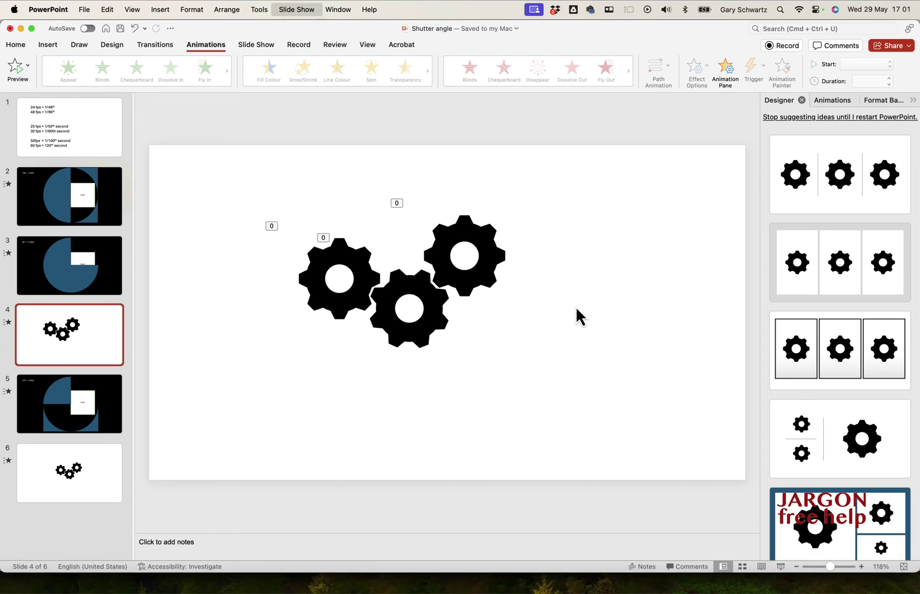
key("super+shift+Return")
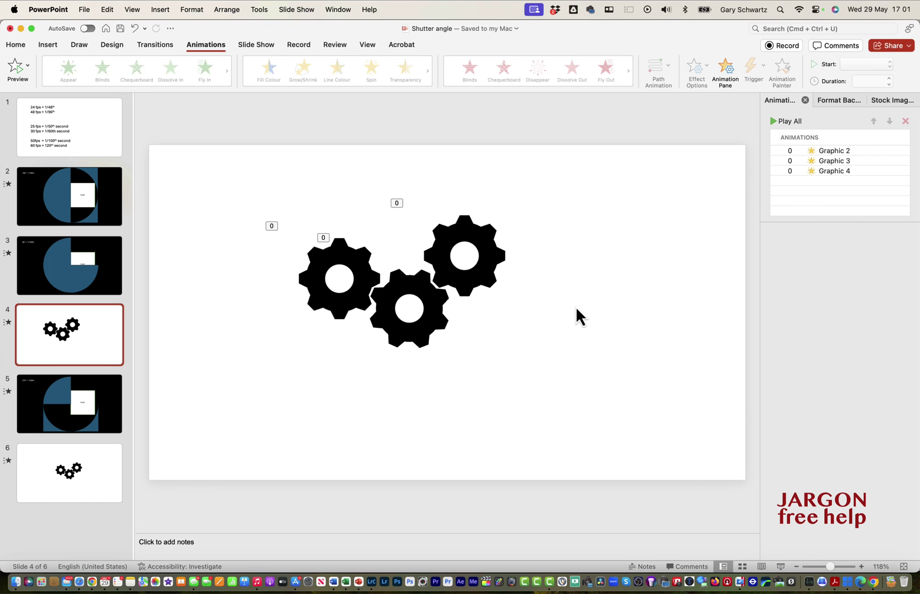
Add a 'ROTATE' text box at the slide's upper right and give it a Spin animation
left_click(48, 45)
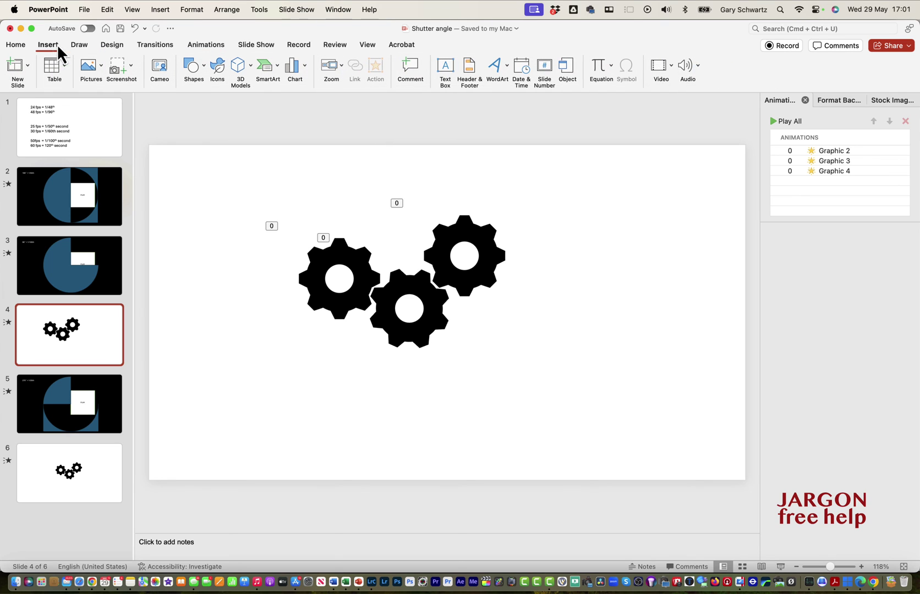
left_click(446, 67)
left_click_drag(540, 182, 690, 242)
type("ROT")
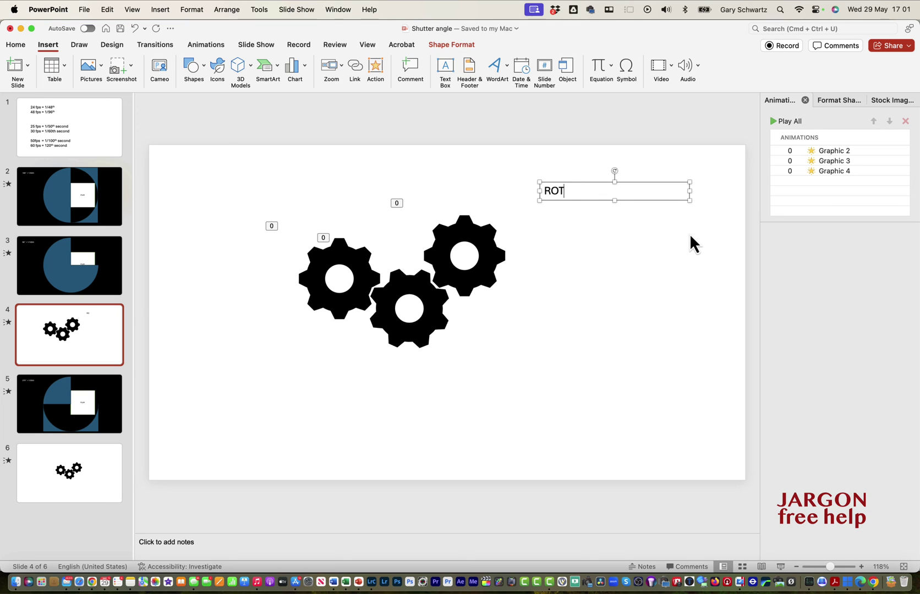
type("ATE")
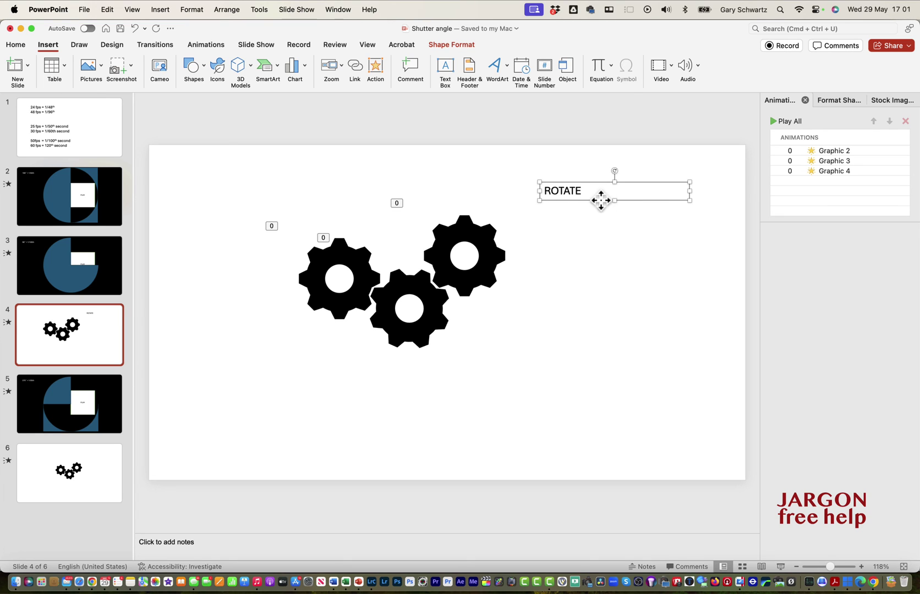
left_click(213, 46)
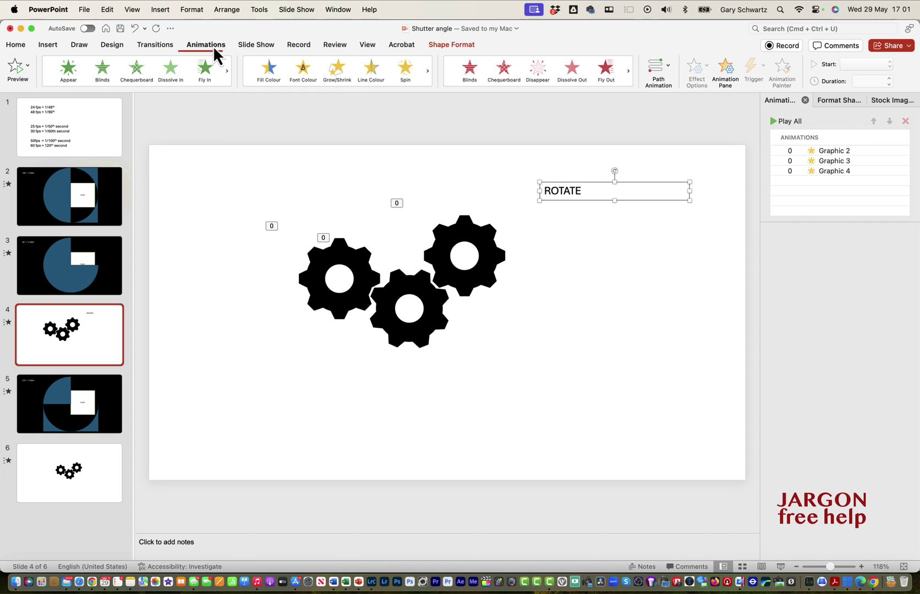
left_click(400, 72)
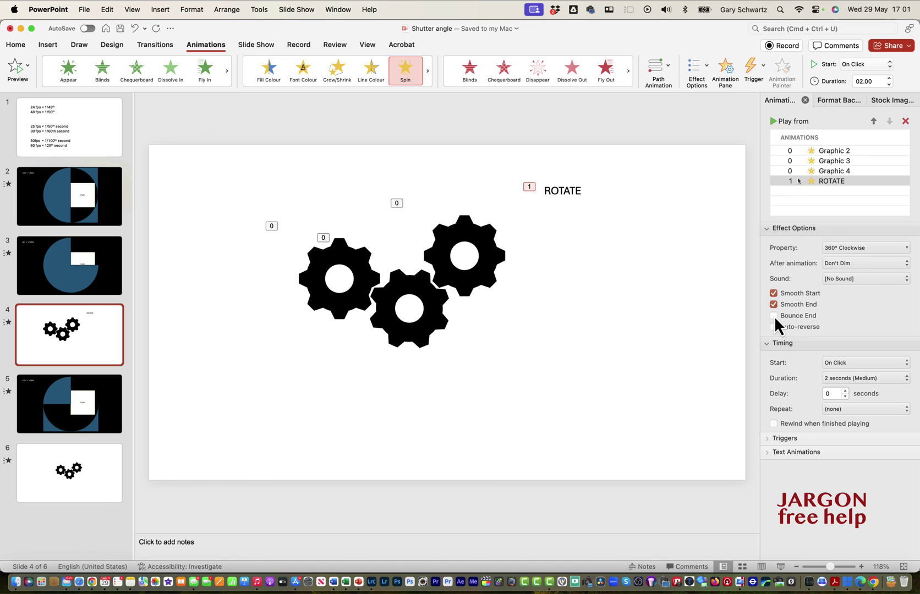
Switch the ROTATE spin to Bounce End with Auto-reverse, testing it in slide show playback
key("super+Return")
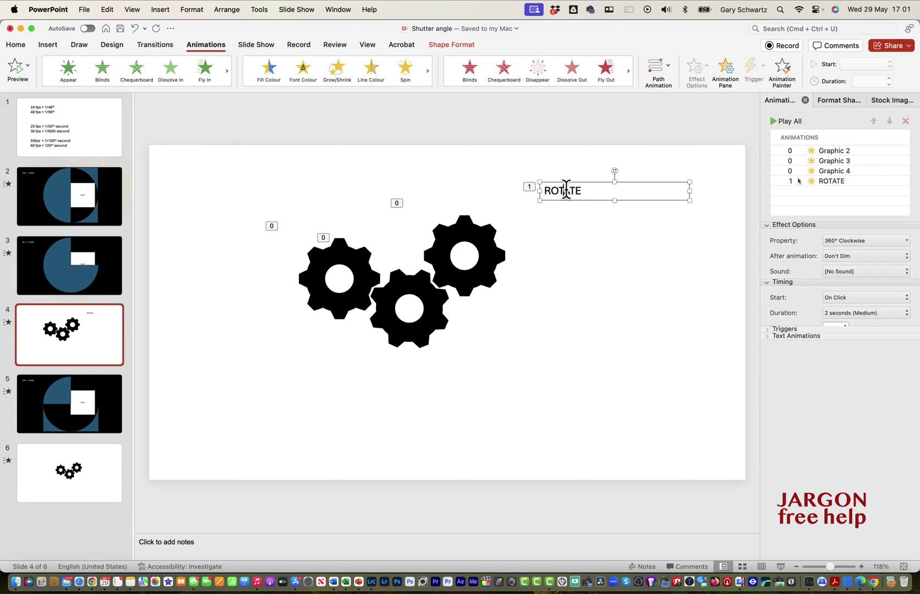
left_click(841, 184)
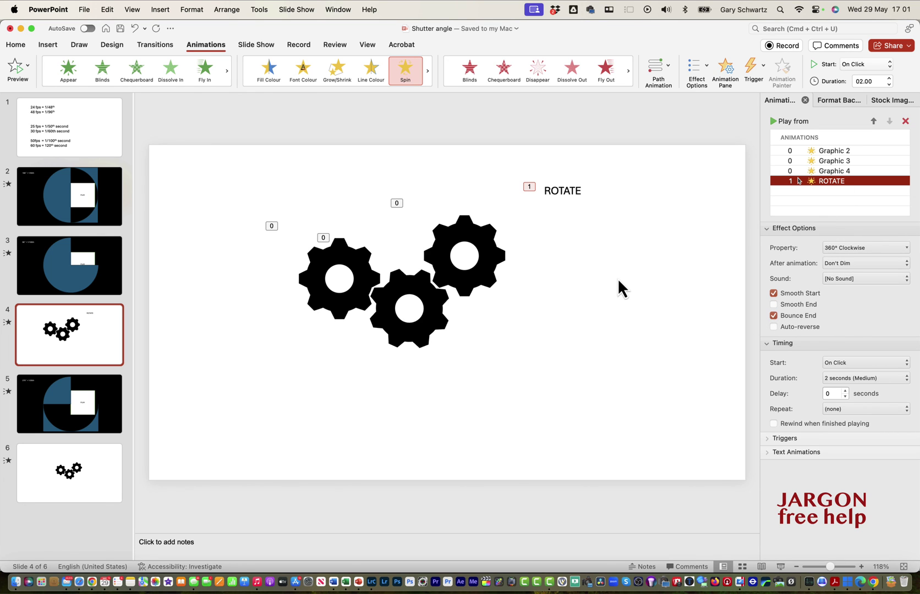
key("super+Return")
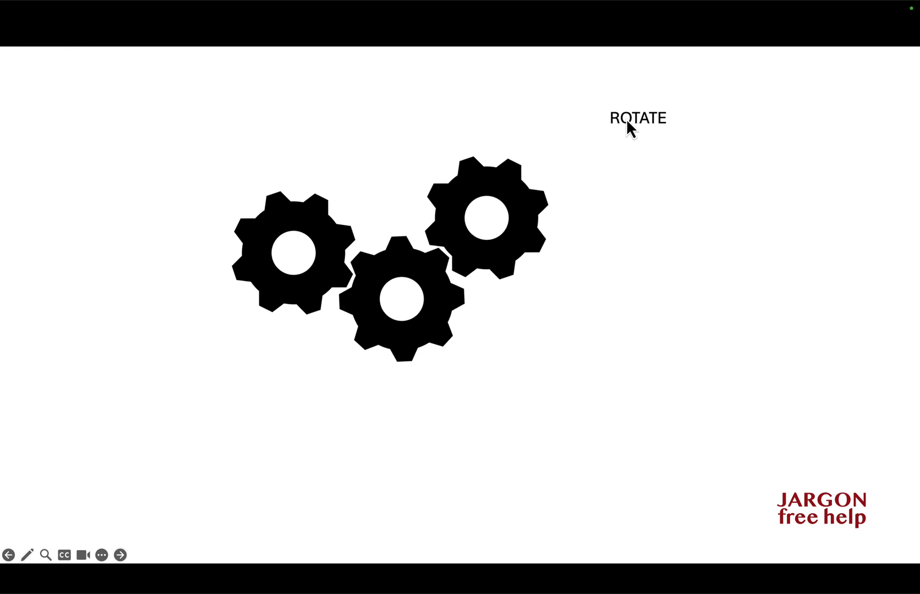
key("Escape")
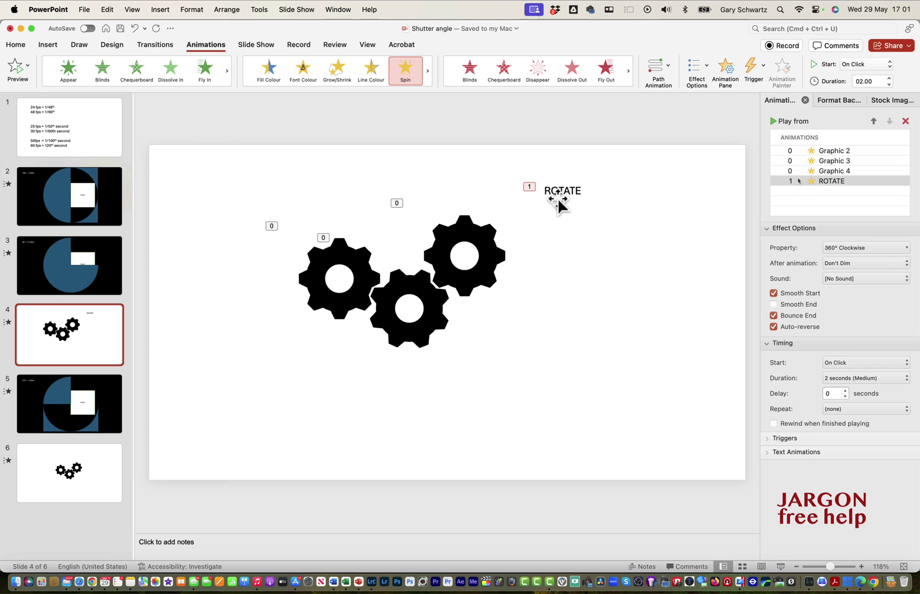
key("super+shift+Return")
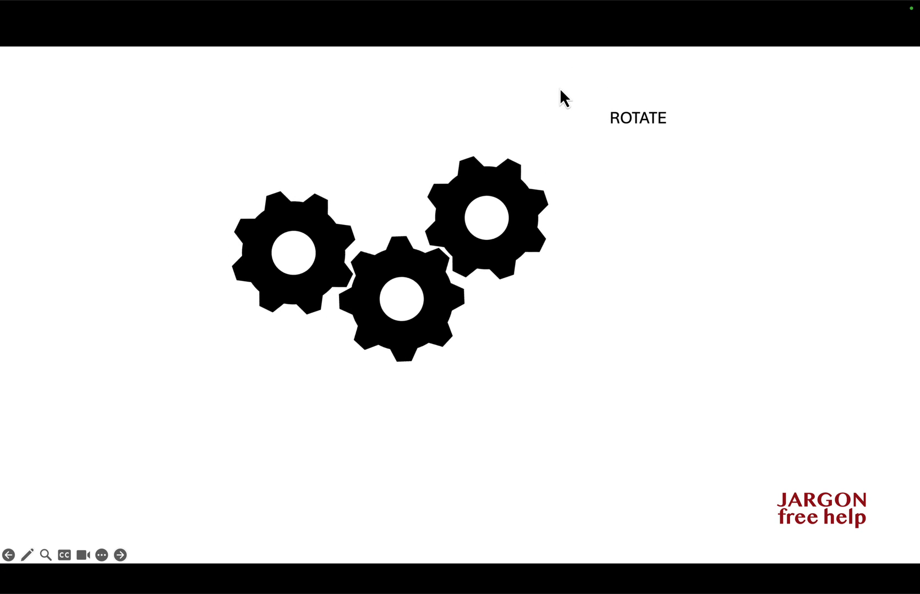